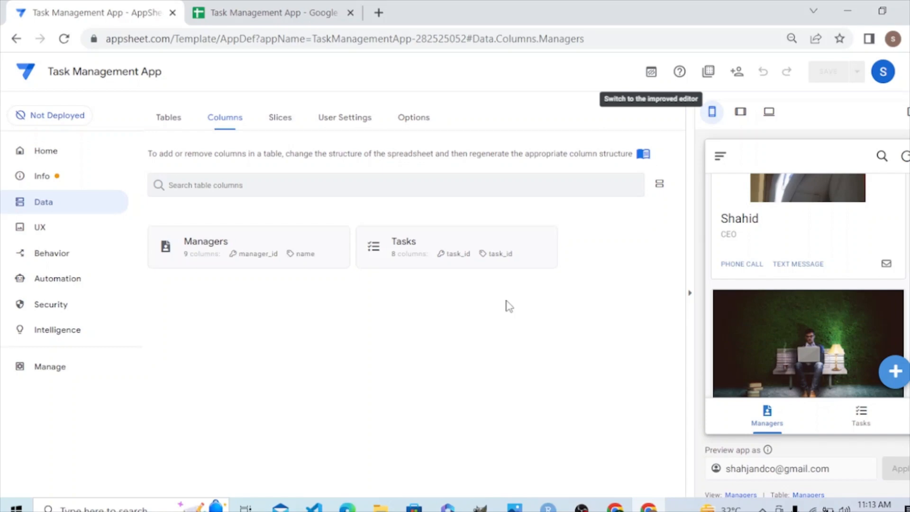
Switch to the Task Management App spreadsheet and widen the date_time and deadline columns to fit their contents.
click(274, 11)
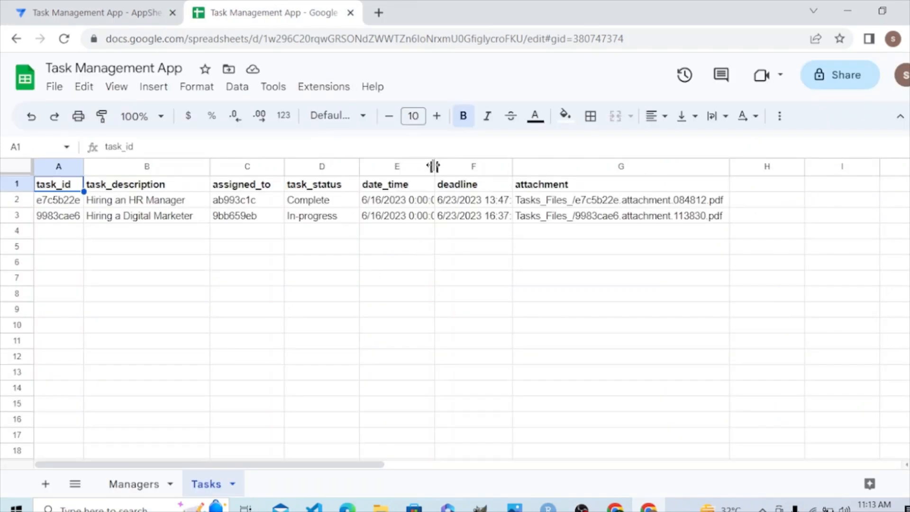
drag(432, 165, 442, 166)
drag(519, 166, 531, 166)
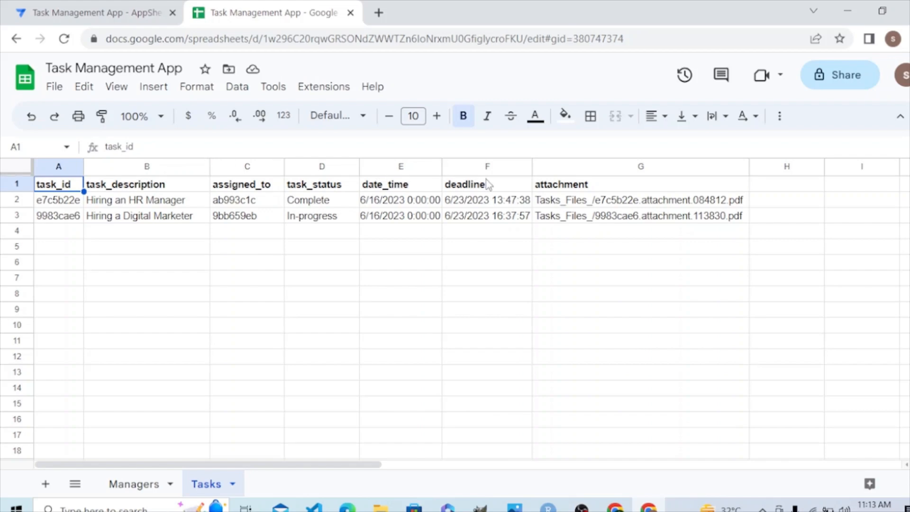
drag(532, 167, 536, 167)
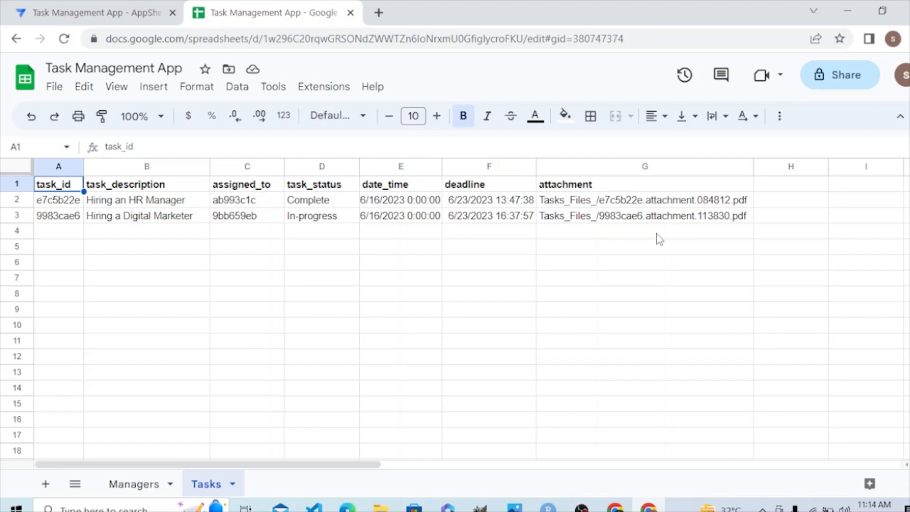
Check the Managers sheet, then add the headers Budget in H1 and Actual in I1 on the Tasks sheet.
click(141, 490)
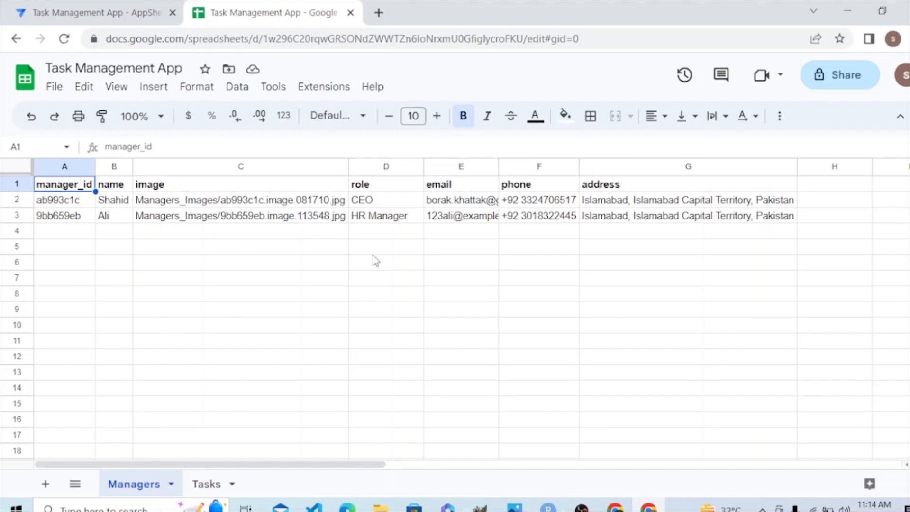
click(206, 485)
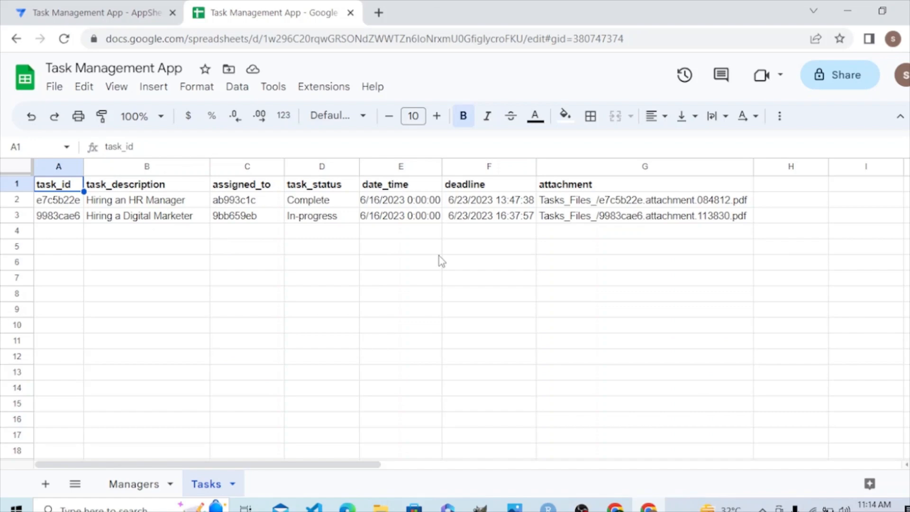
click(772, 185)
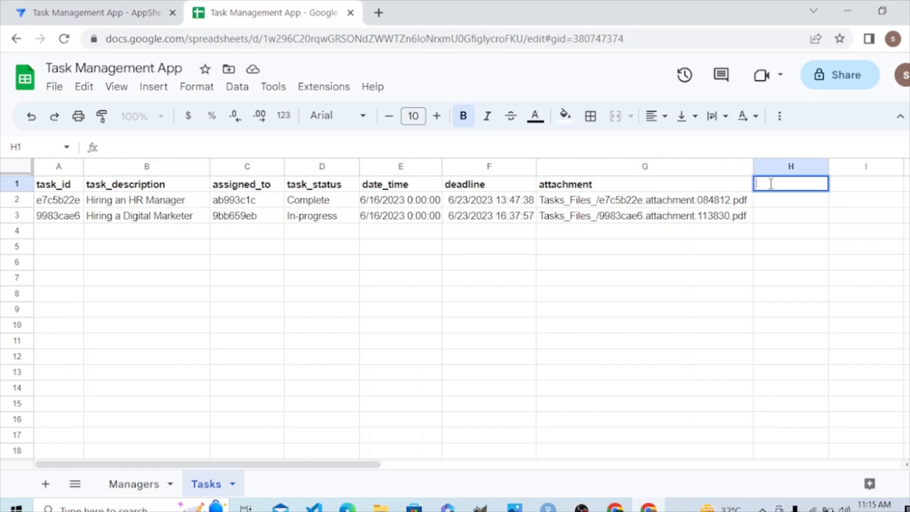
text(Budget)
click(869, 187)
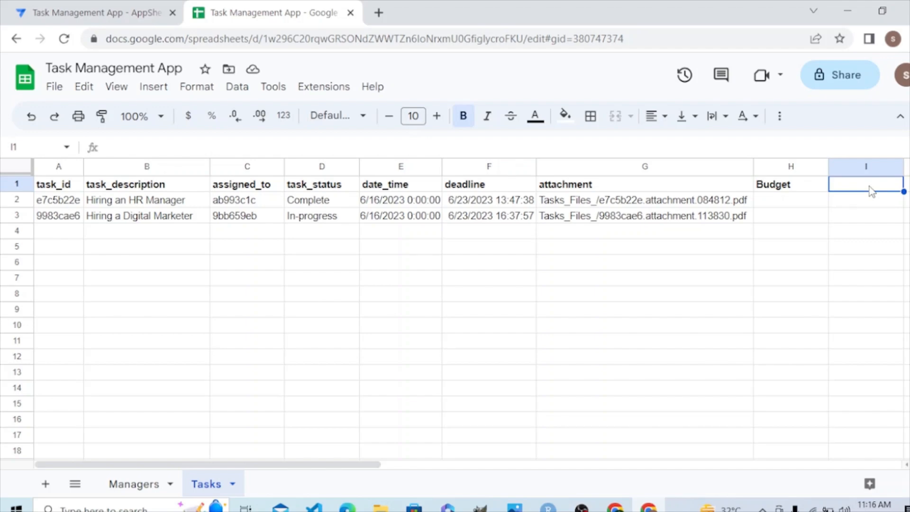
double_click(870, 186)
text(Actual)
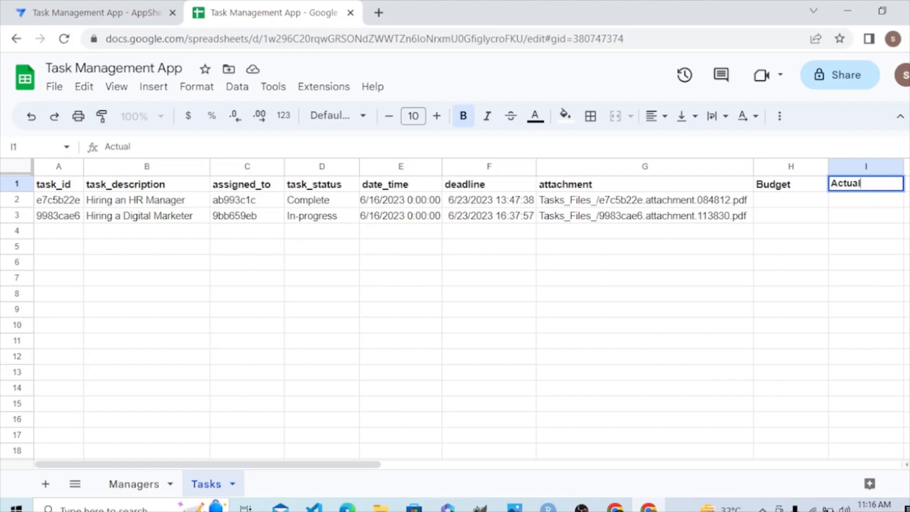
Add the header Variance in cell J1 of the Tasks sheet.
drag(350, 471, 414, 469)
click(863, 265)
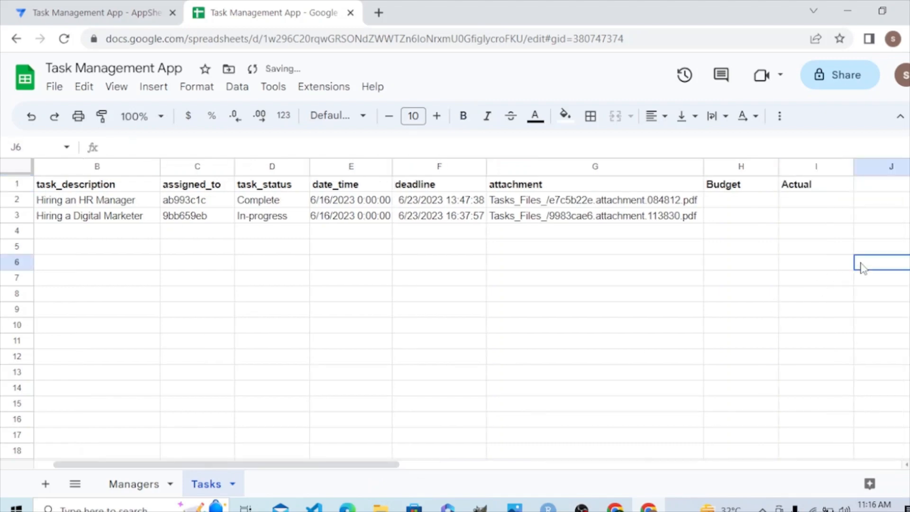
click(877, 187)
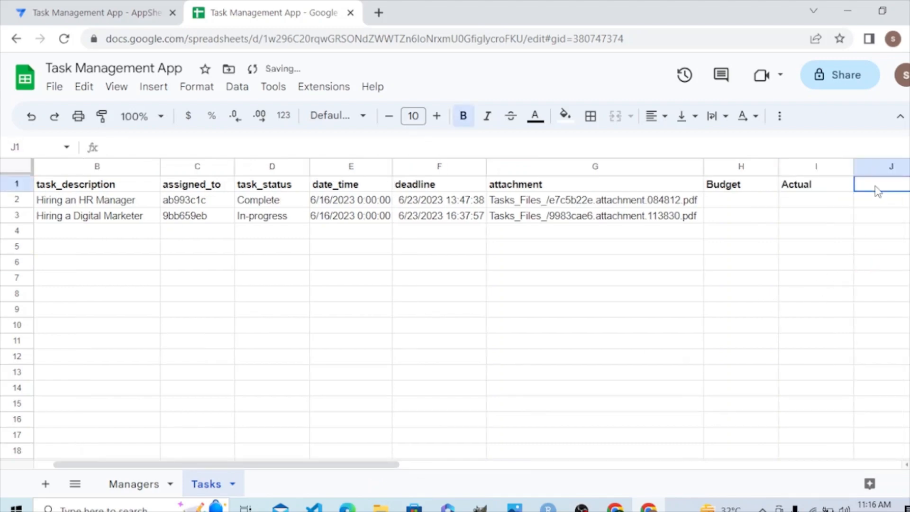
double_click(877, 187)
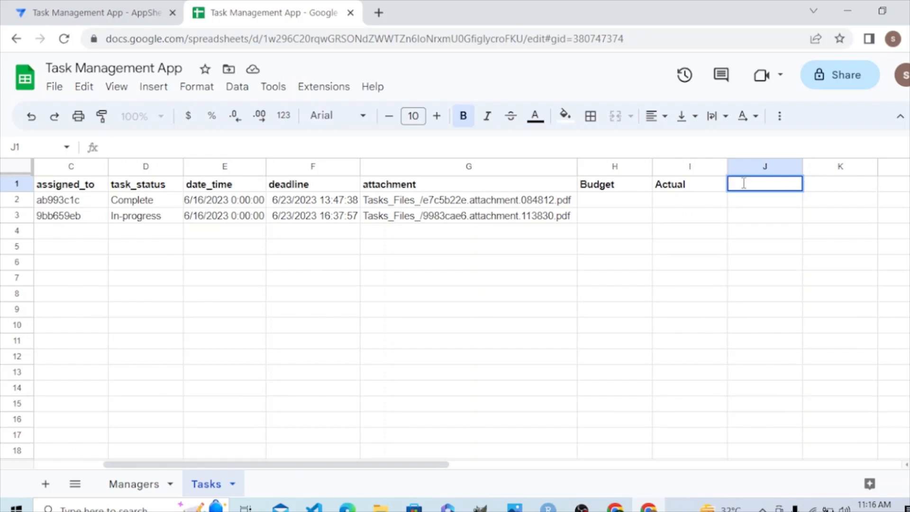
text(Variance)
drag(749, 206, 472, 389)
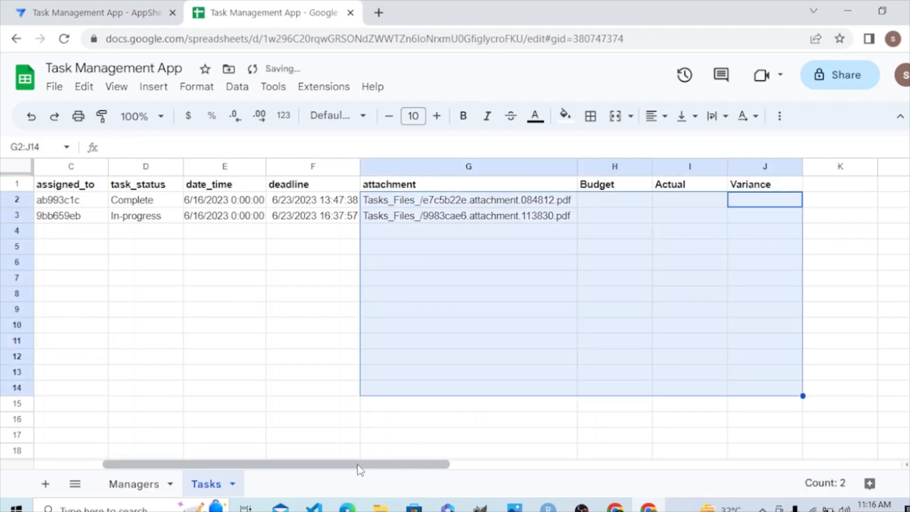
click(893, 314)
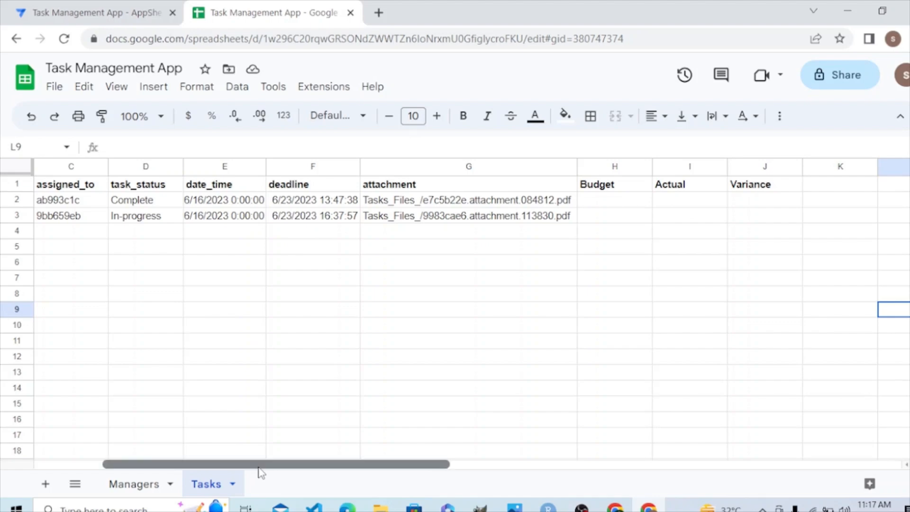
Look over all the Tasks sheet headers and switch to the AppSheet editor.
drag(258, 471, 188, 472)
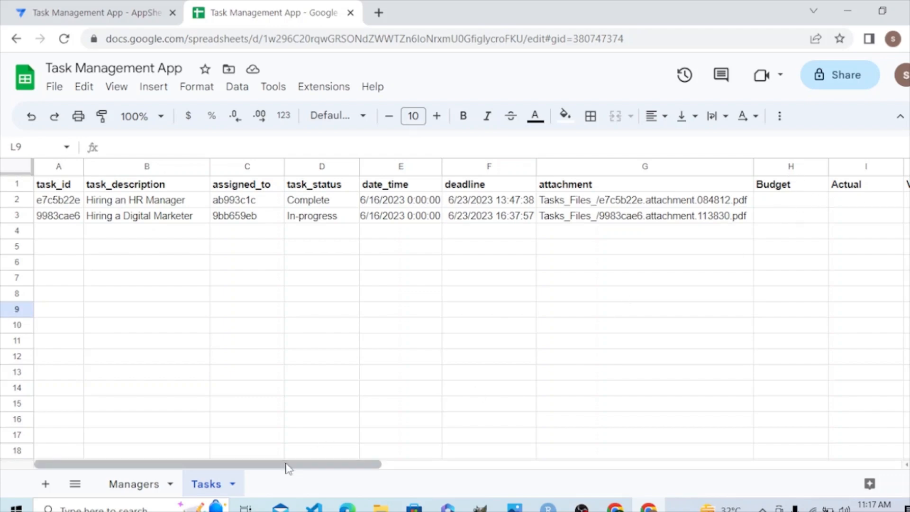
drag(304, 464, 341, 468)
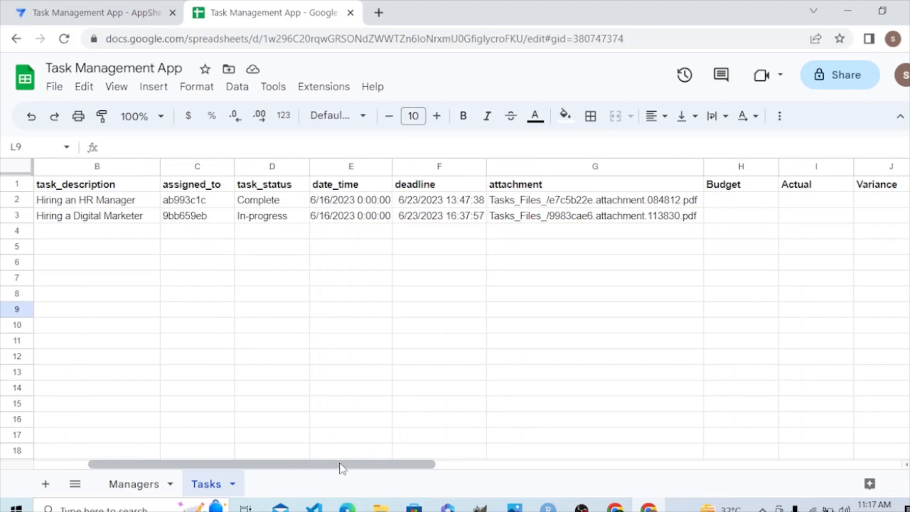
click(754, 377)
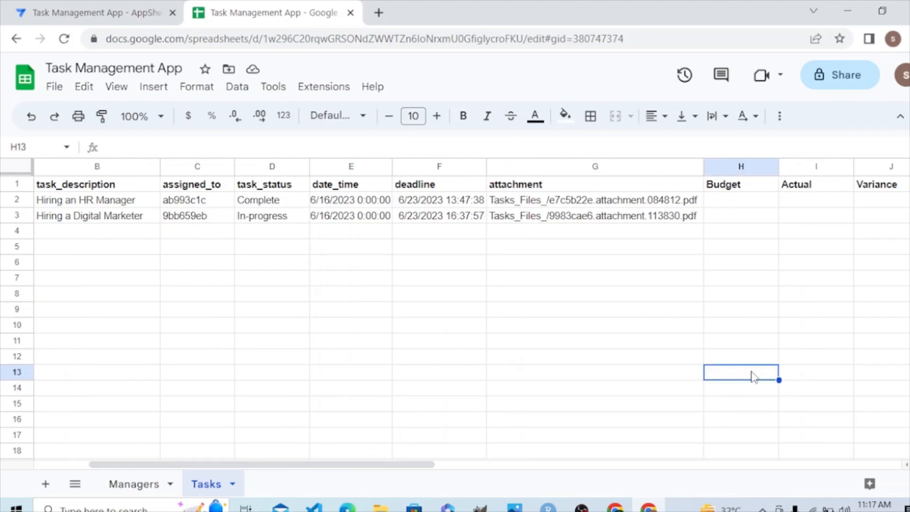
click(96, 6)
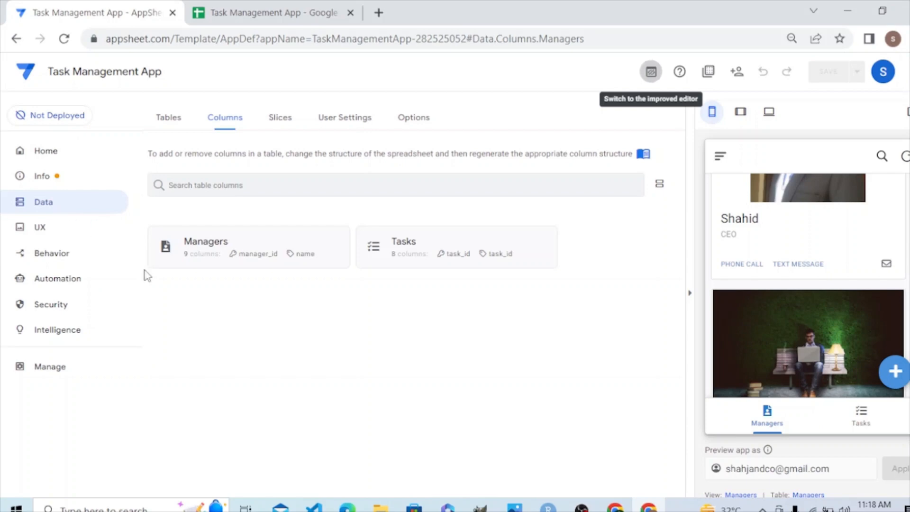
Try to open the column list of the Tasks table from the column overview.
click(434, 254)
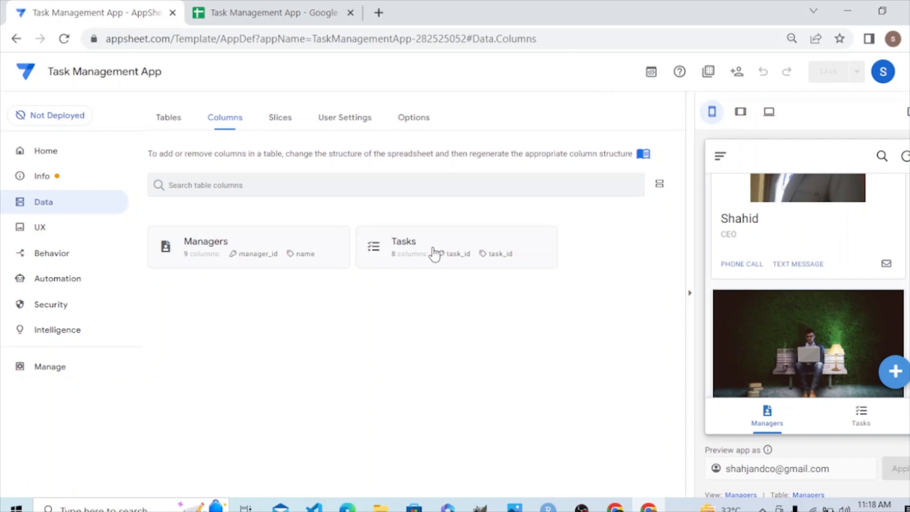
click(390, 251)
double_click(390, 251)
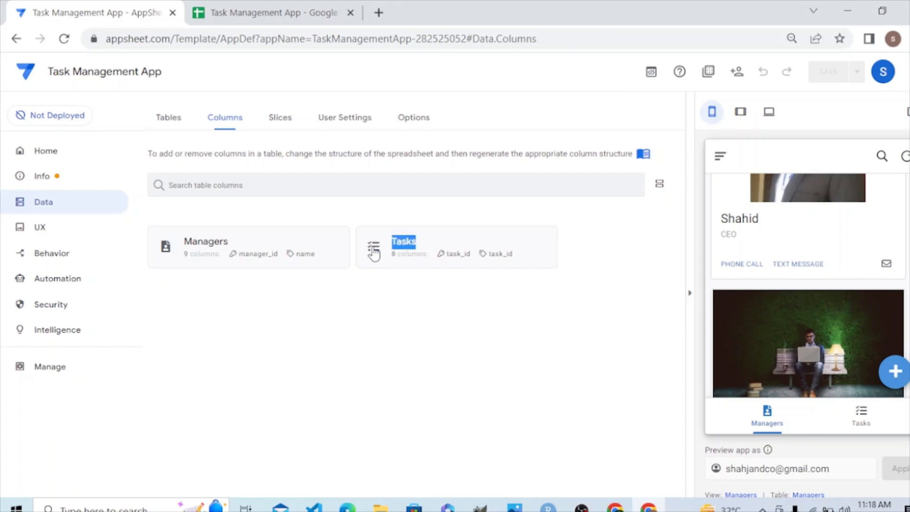
click(374, 251)
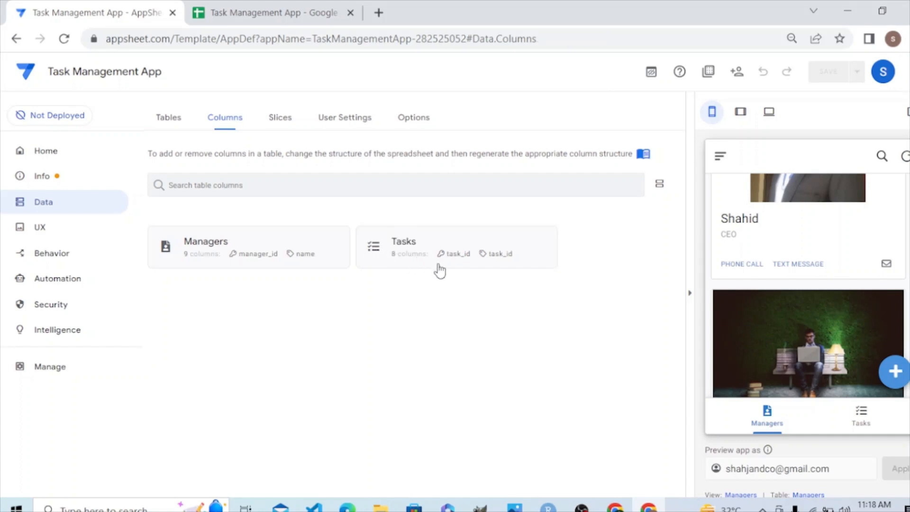
drag(439, 267, 294, 221)
click(296, 237)
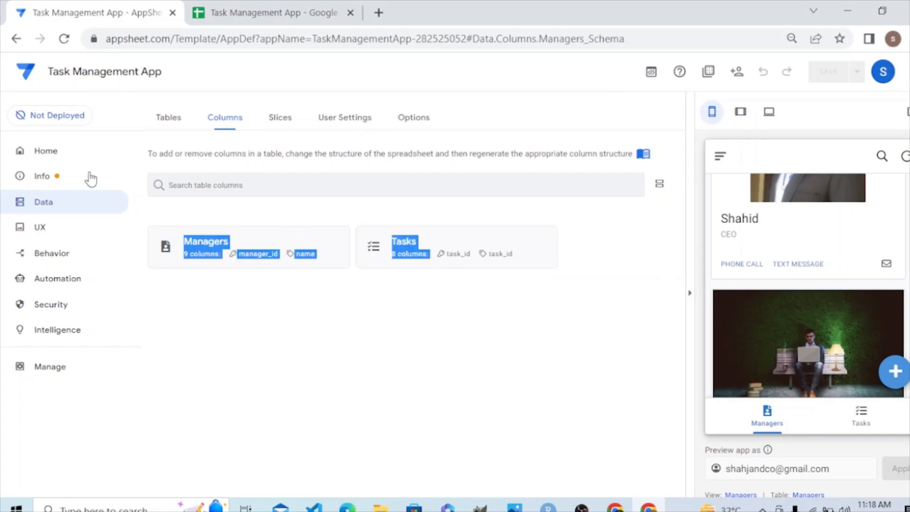
Open the Tasks table's settings, view its columns and regenerate the column structure.
click(50, 175)
click(47, 202)
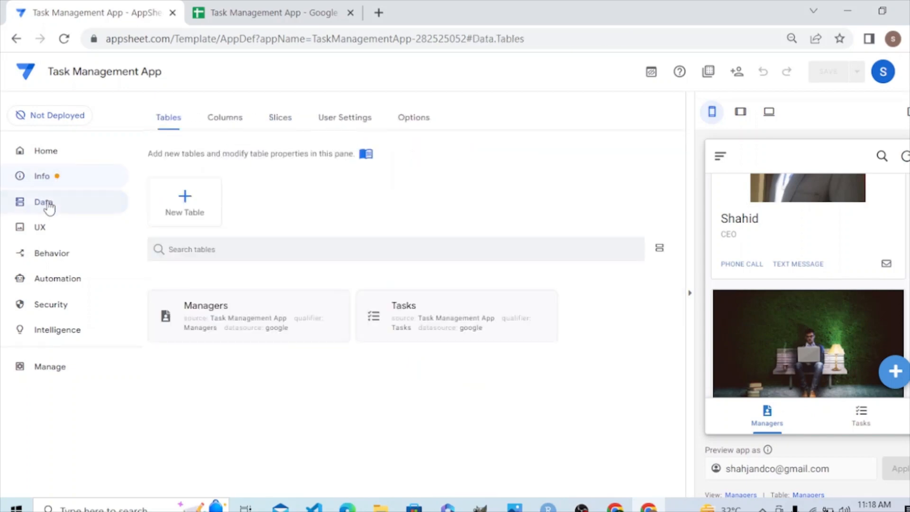
click(377, 315)
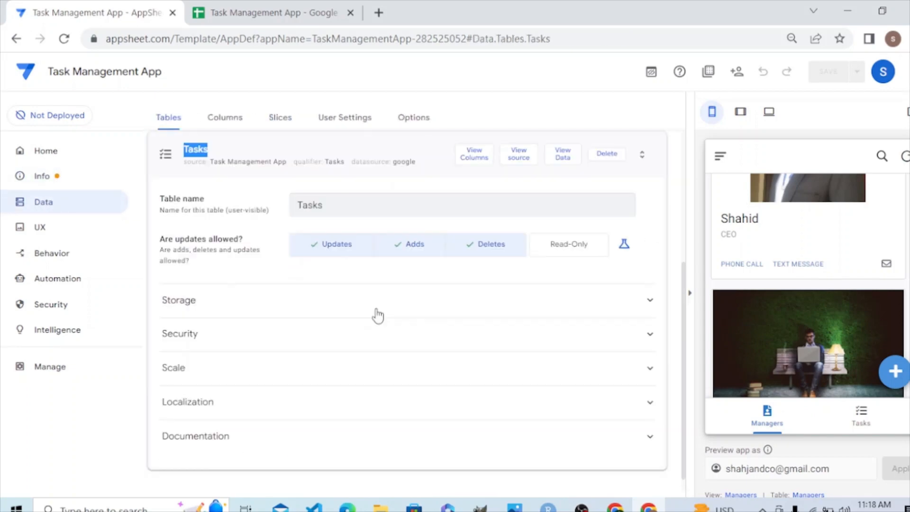
click(389, 148)
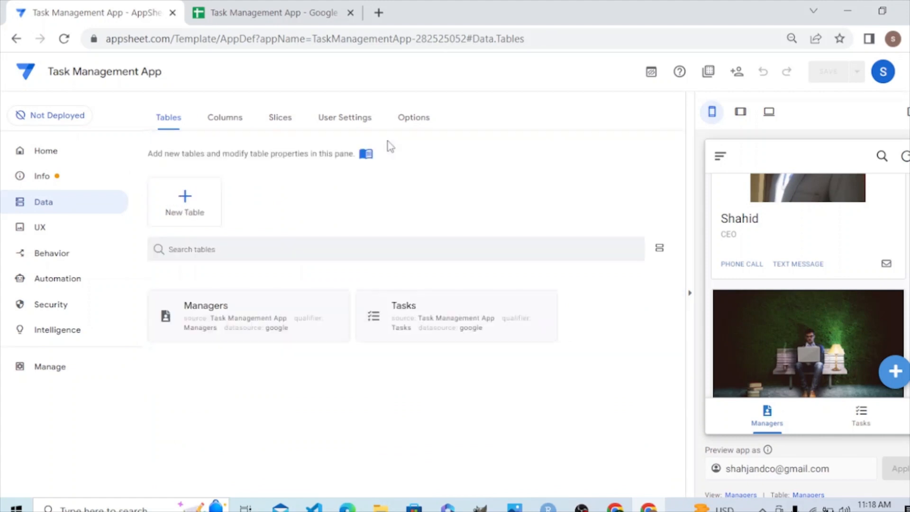
click(385, 305)
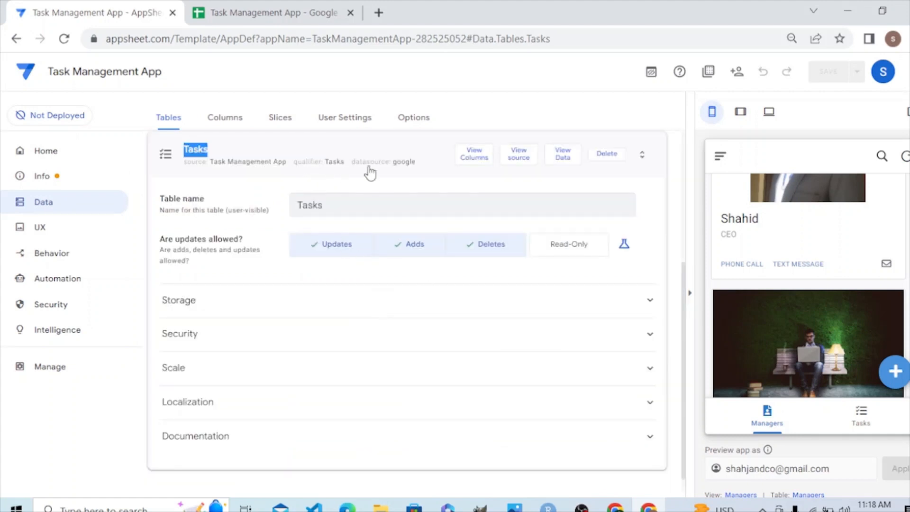
click(475, 161)
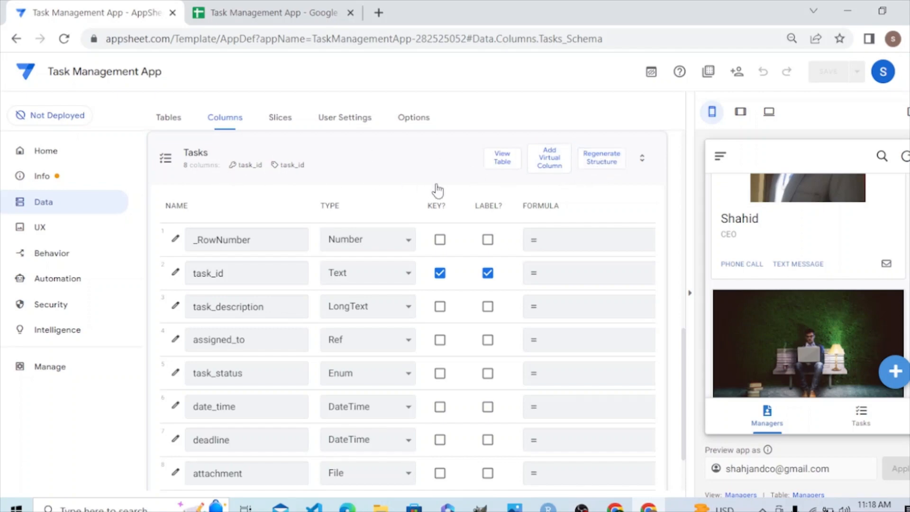
click(607, 166)
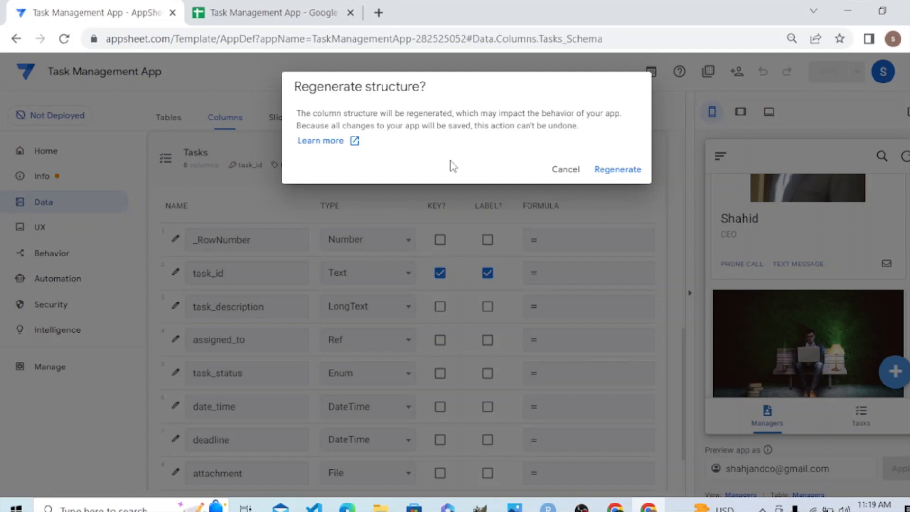
click(611, 175)
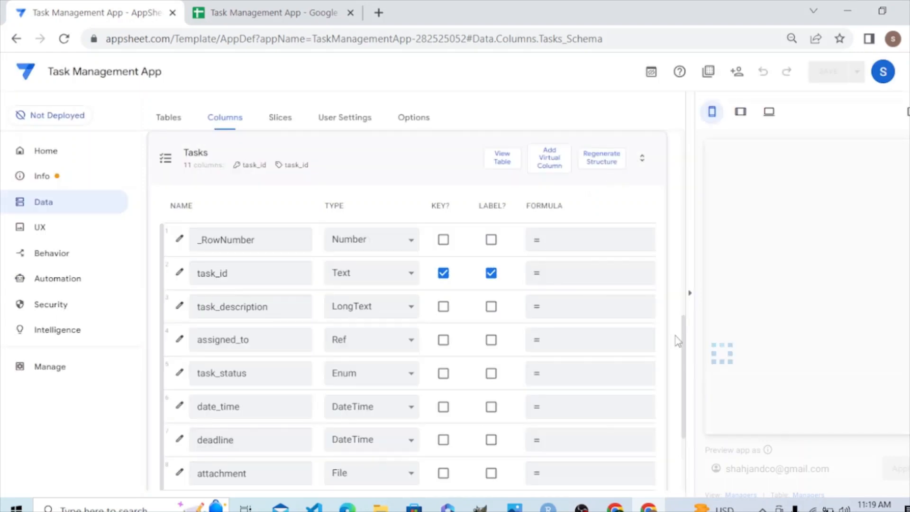
Examine the Budget, Actual and Variance entries at the end of the Tasks column list.
drag(683, 338, 676, 406)
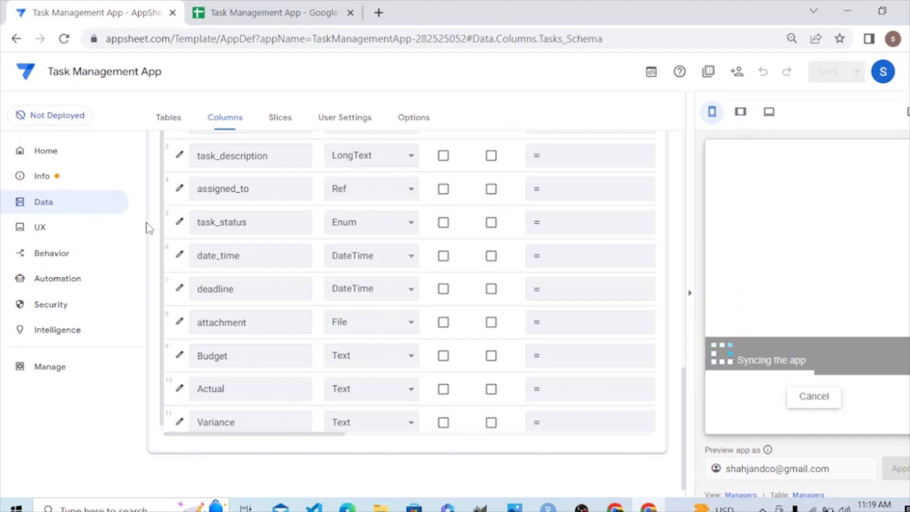
scroll(163, 265, down, 1)
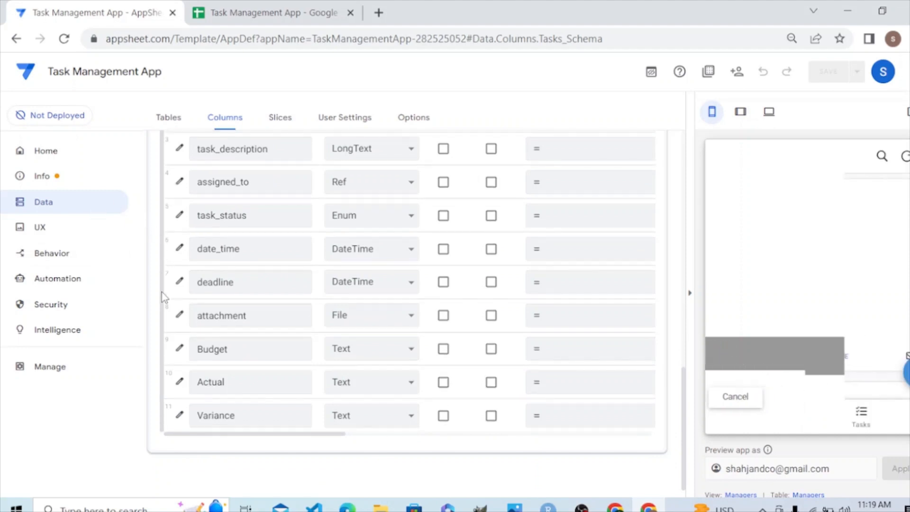
click(228, 350)
click(230, 381)
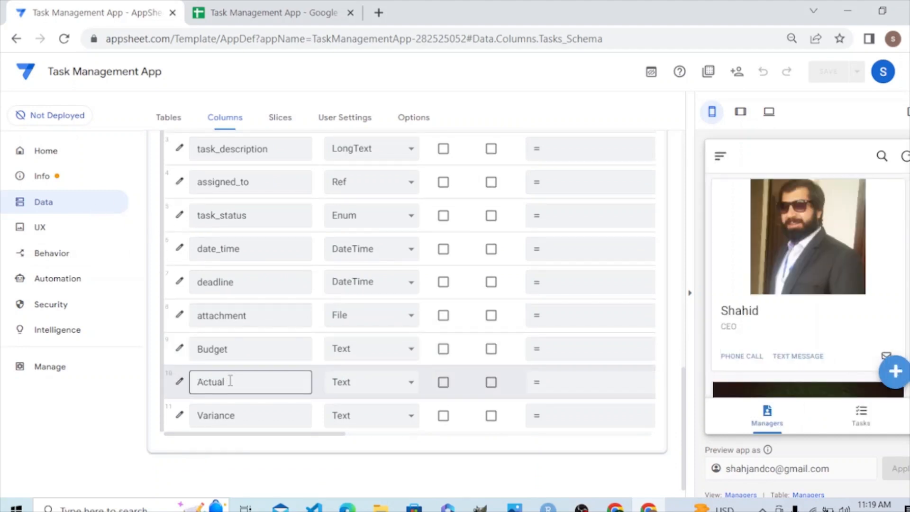
click(239, 415)
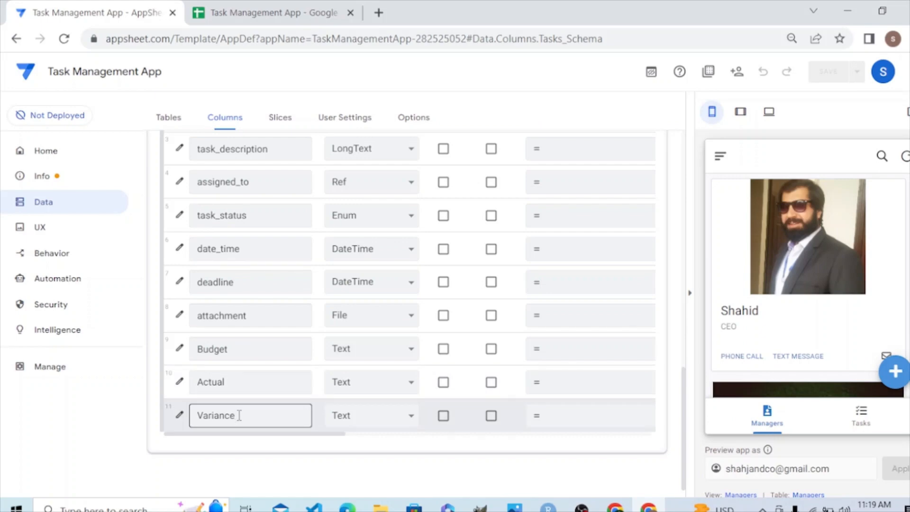
click(280, 379)
click(279, 345)
Set the Budget column's type to Price in the Tasks table.
click(360, 352)
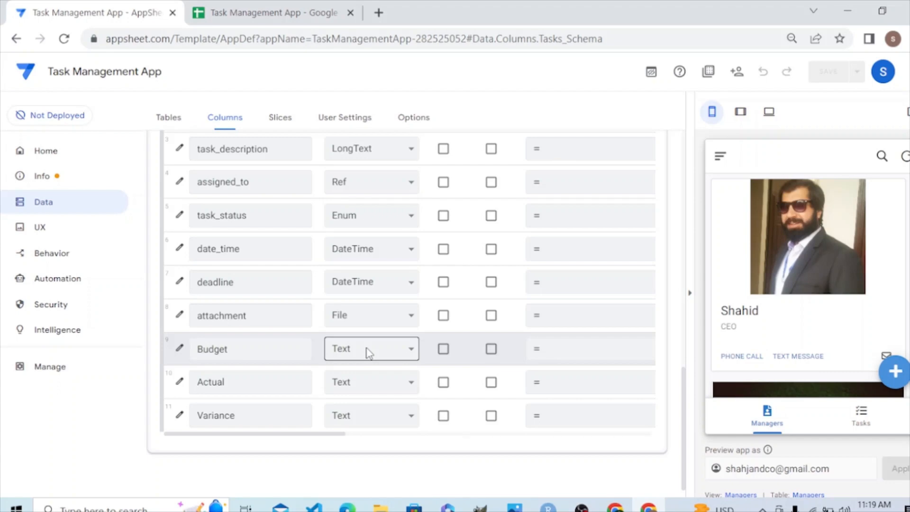
click(368, 352)
scroll(370, 327, down, 2)
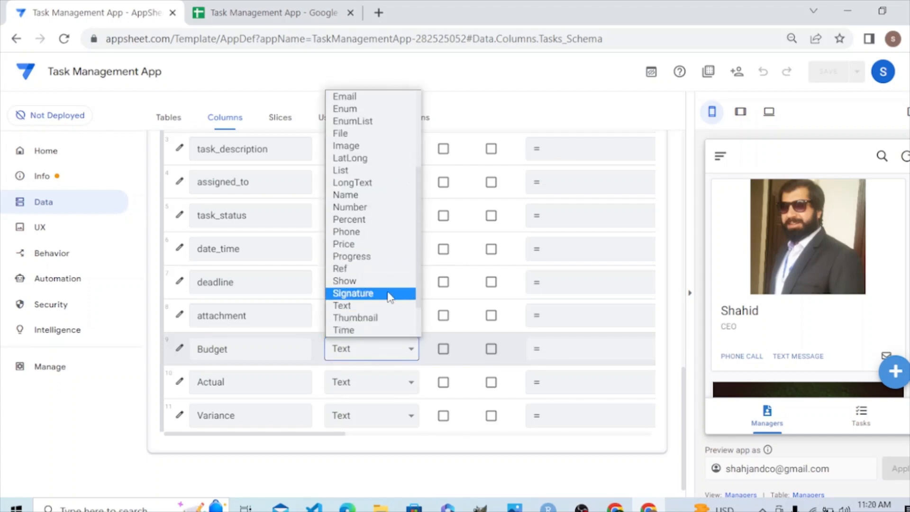
click(392, 246)
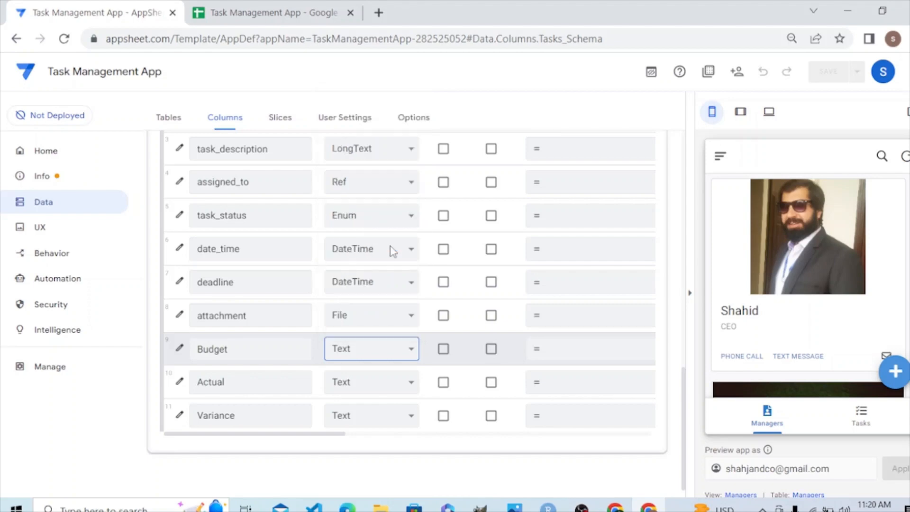
Set the Actual and Variance columns' types to Price in the Tasks table.
click(377, 390)
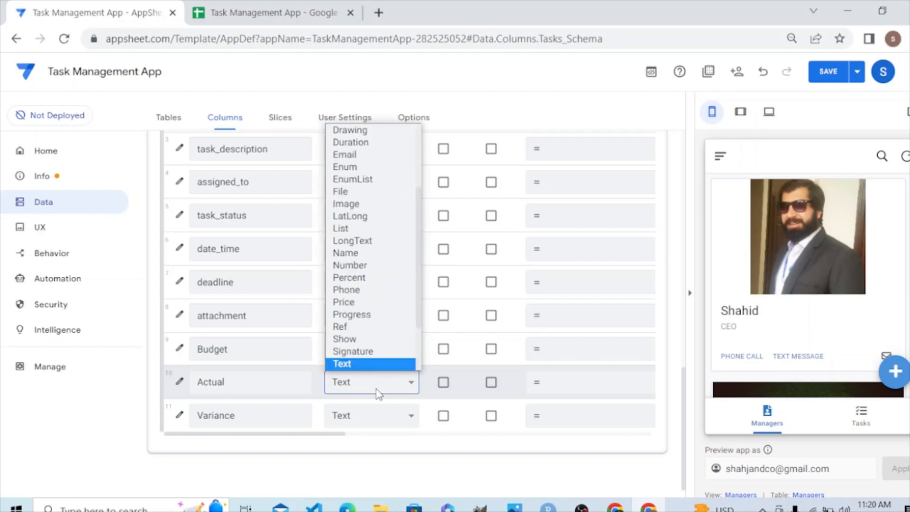
scroll(374, 355, down, 1)
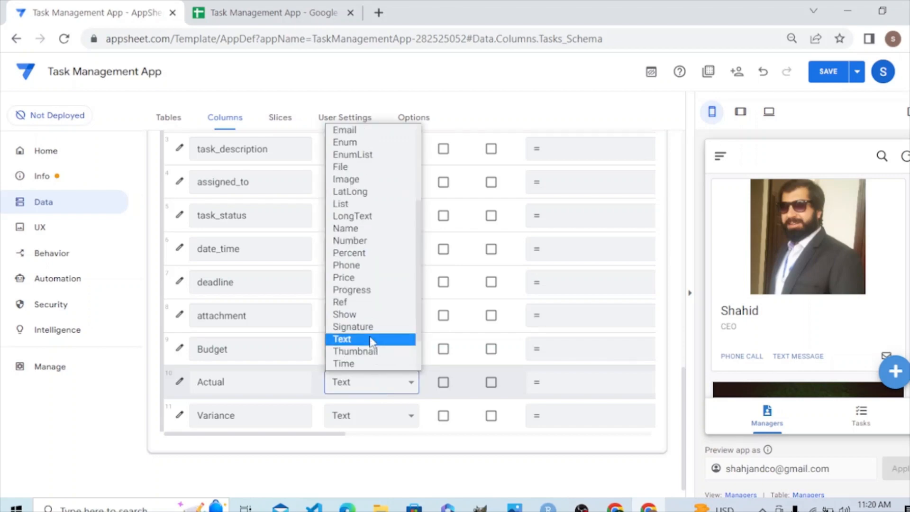
click(357, 279)
click(381, 419)
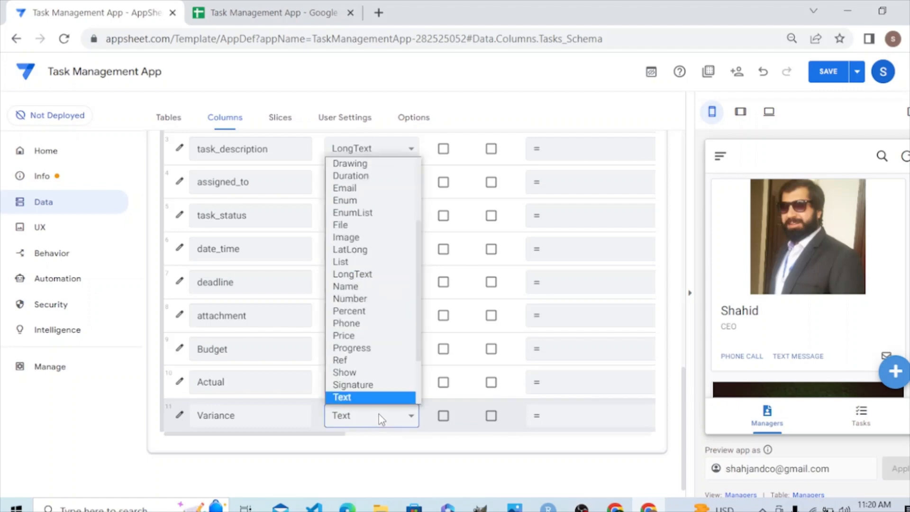
scroll(377, 369, down, 1)
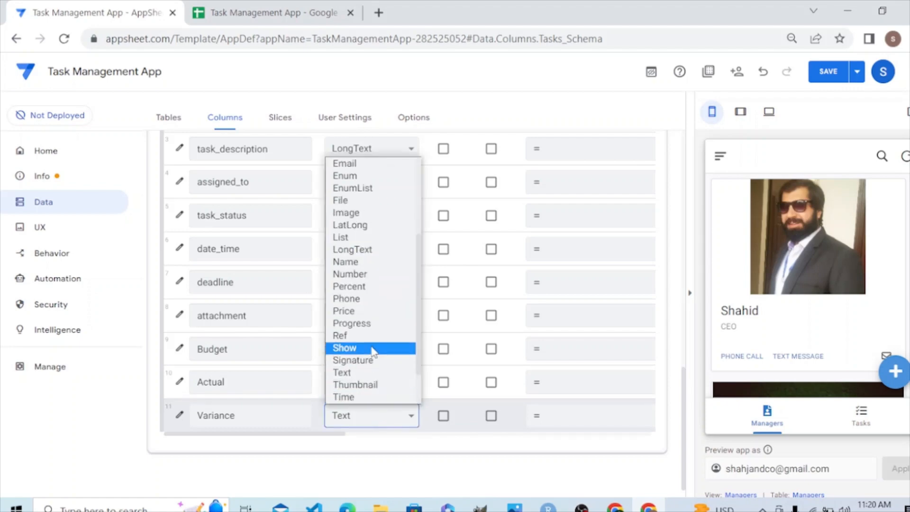
click(365, 311)
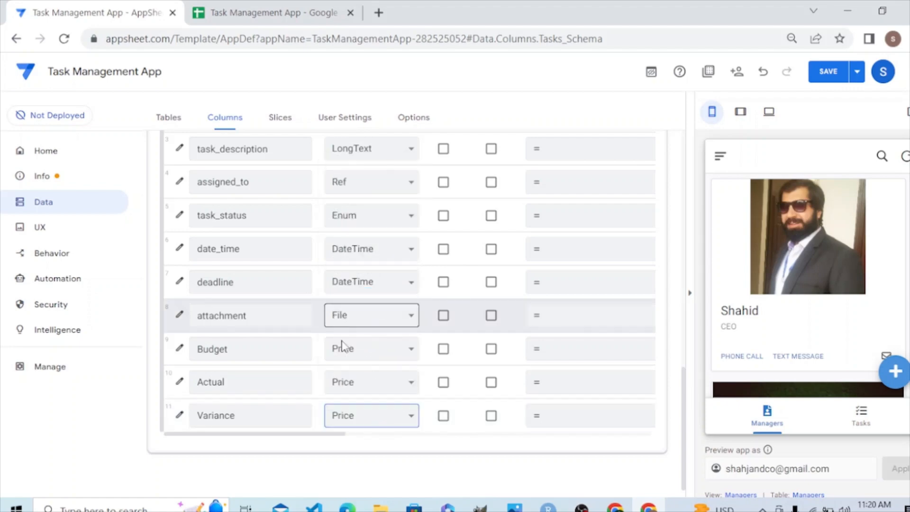
Set the Budget column's currency symbol to $ in its type details and close its settings.
click(180, 349)
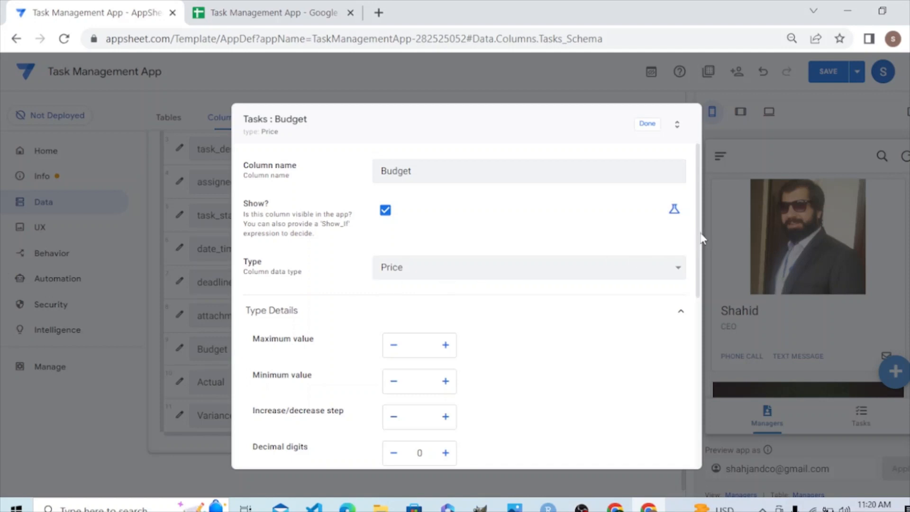
drag(702, 239, 687, 366)
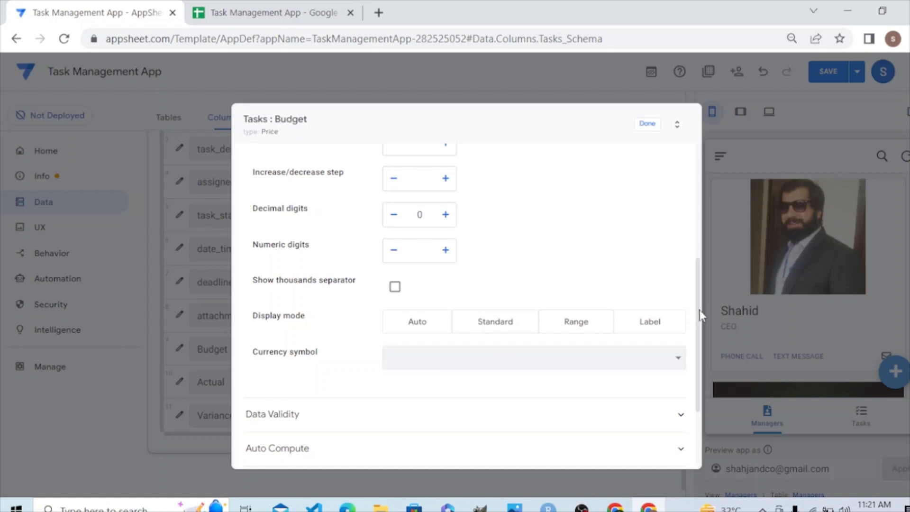
drag(698, 311, 703, 284)
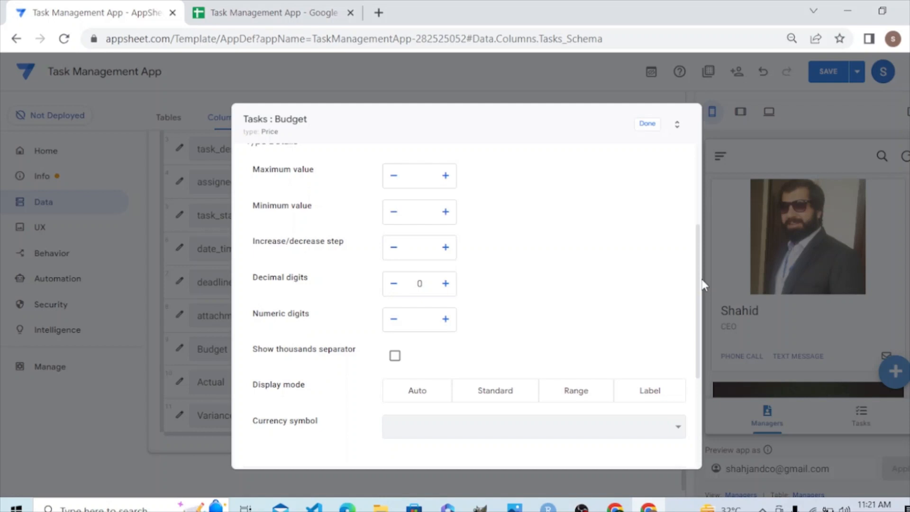
drag(698, 279, 697, 332)
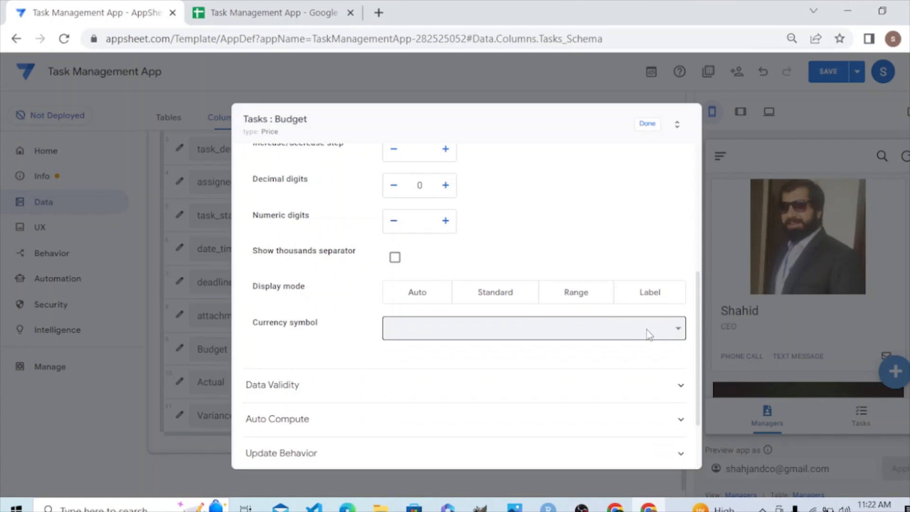
click(649, 334)
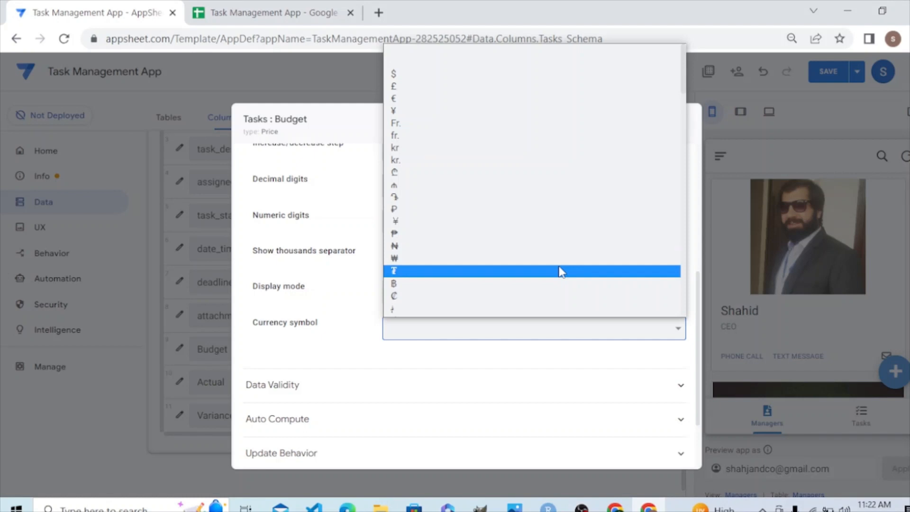
key(s)
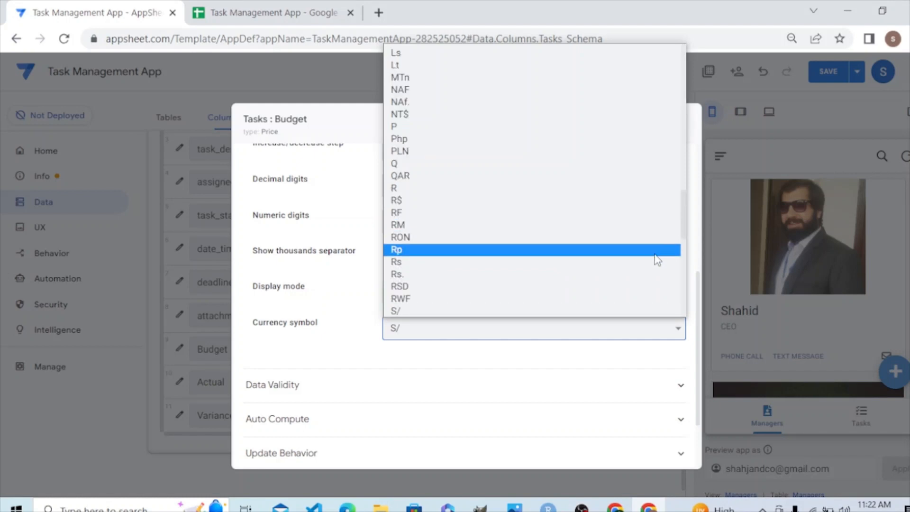
drag(685, 220, 673, 69)
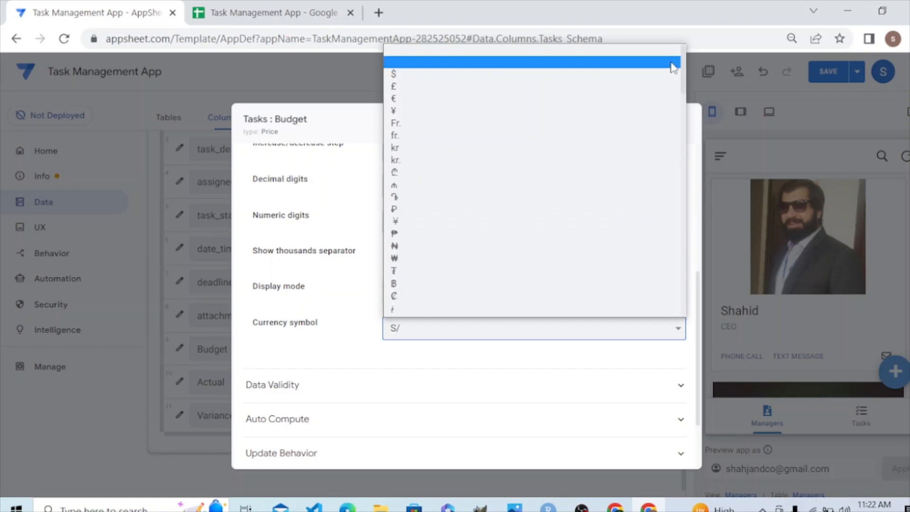
click(393, 74)
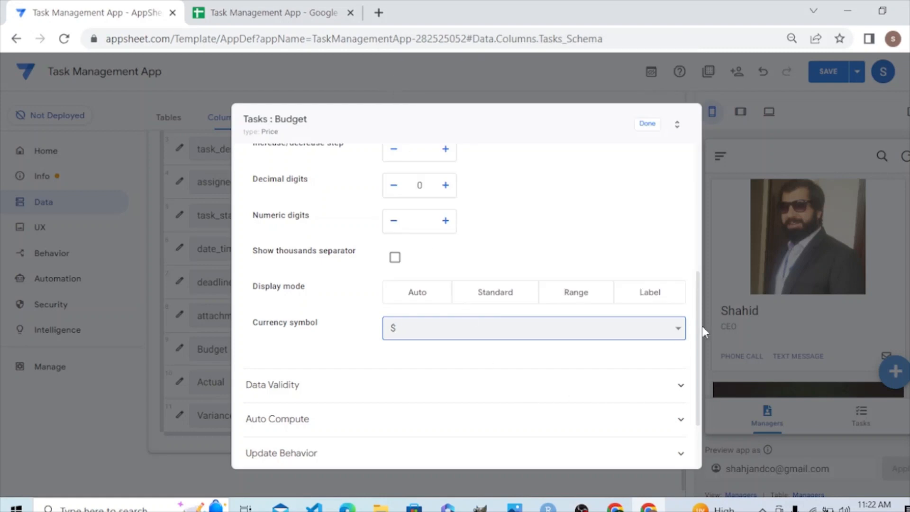
mouse_move(698, 307)
mouse_down()
mouse_move(699, 343)
mouse_move(698, 320)
mouse_up()
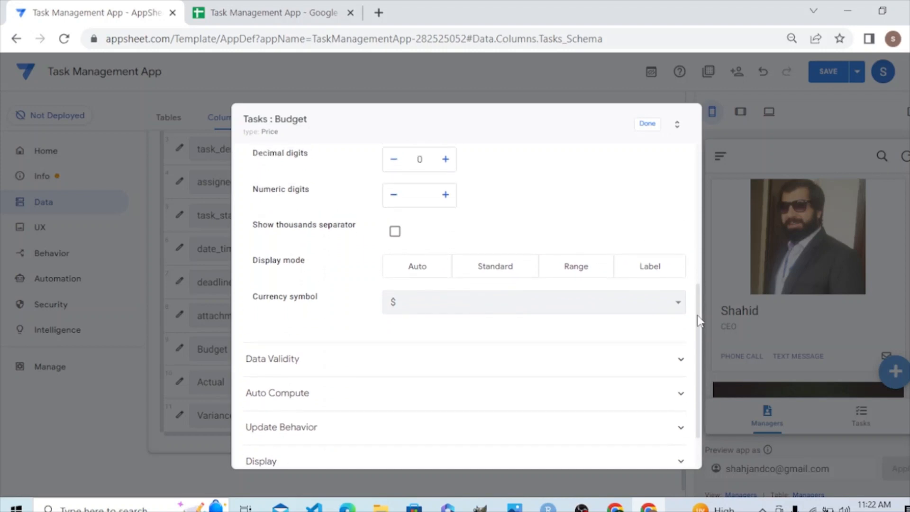
click(647, 123)
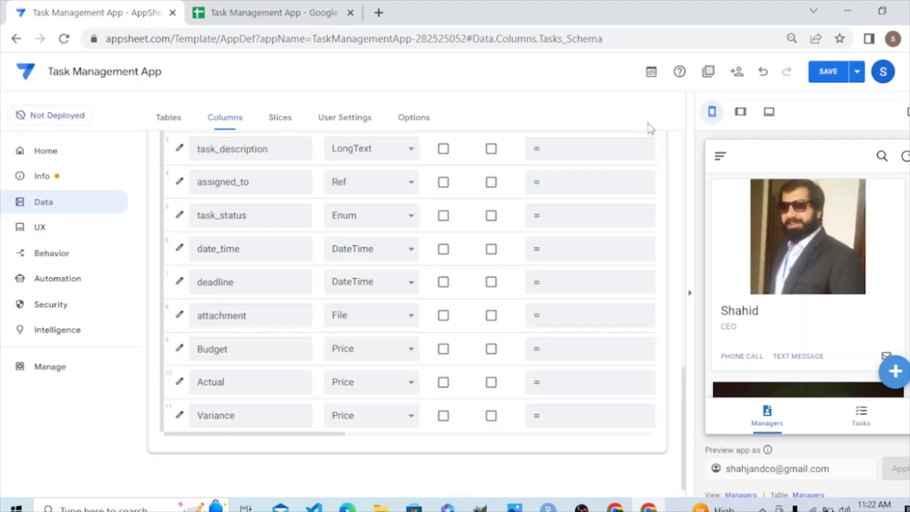
Set the Actual column's currency symbol to $ in its type details and close its settings.
click(178, 383)
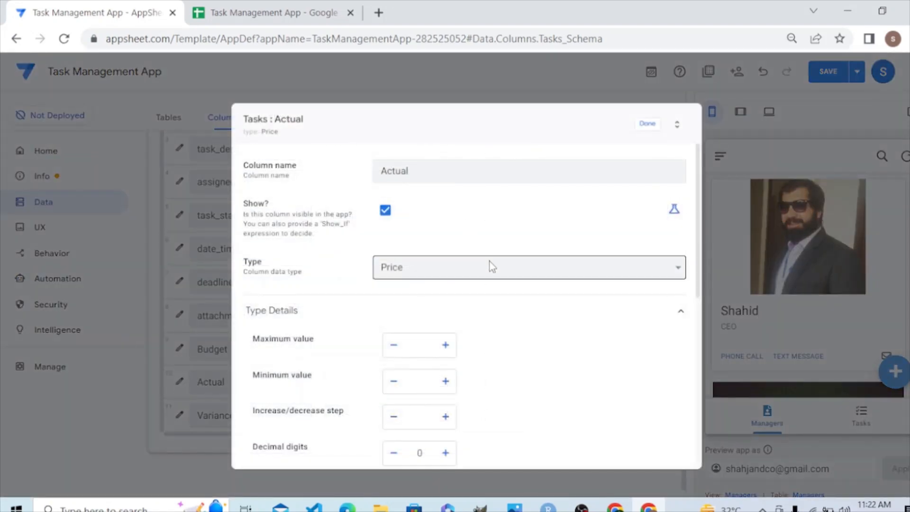
drag(698, 206, 698, 357)
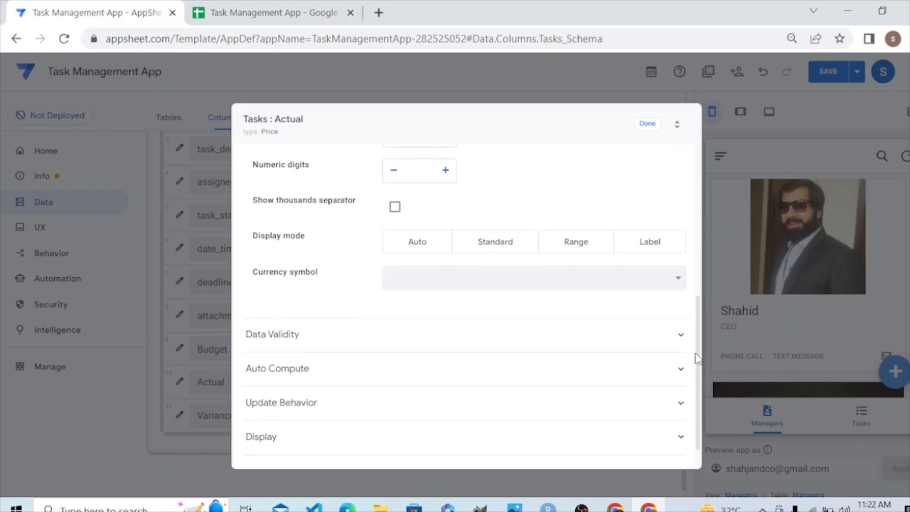
click(637, 284)
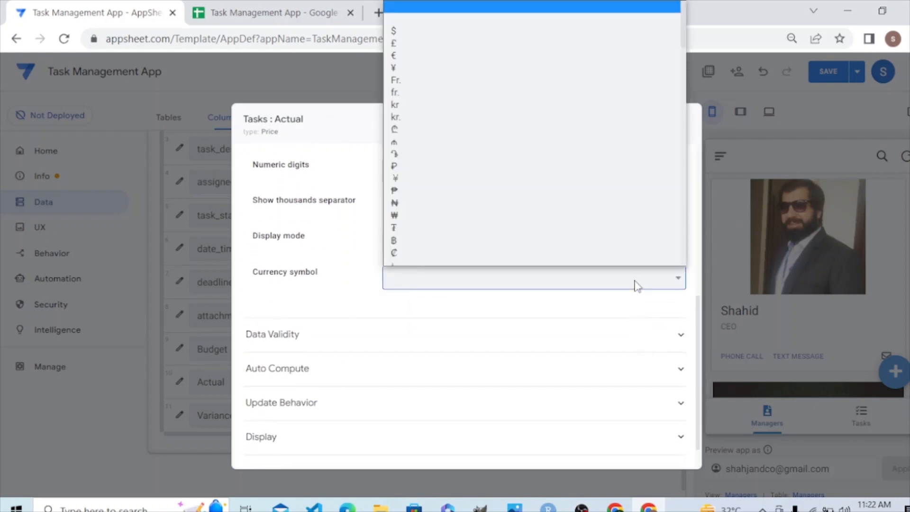
click(400, 35)
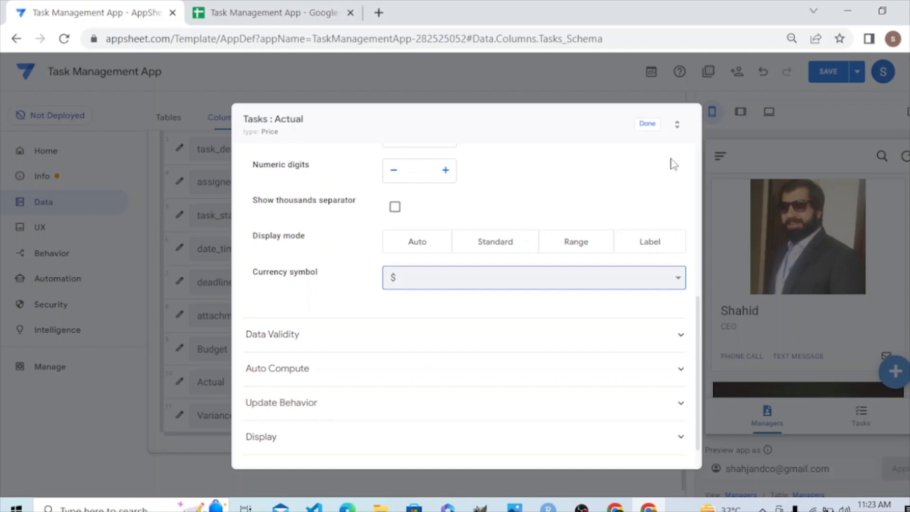
click(647, 124)
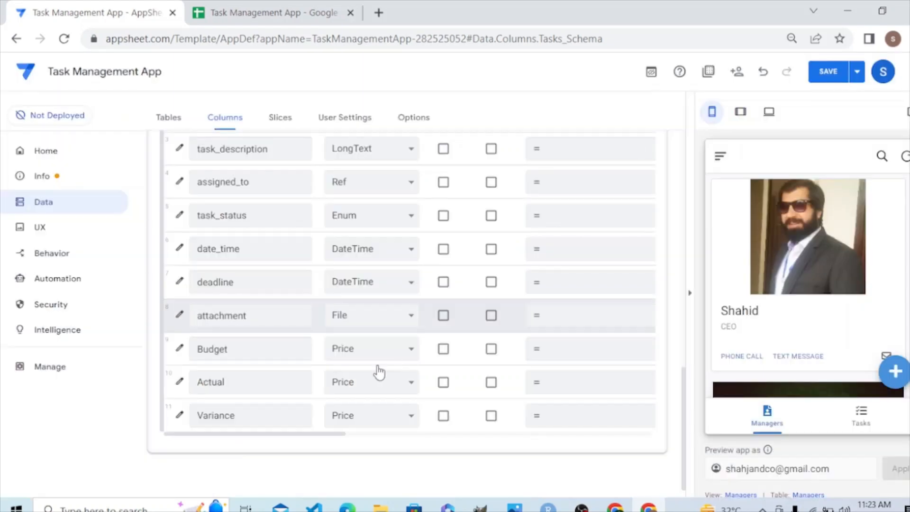
Set the Variance column's currency symbol to $ in its type details and save the app.
click(179, 416)
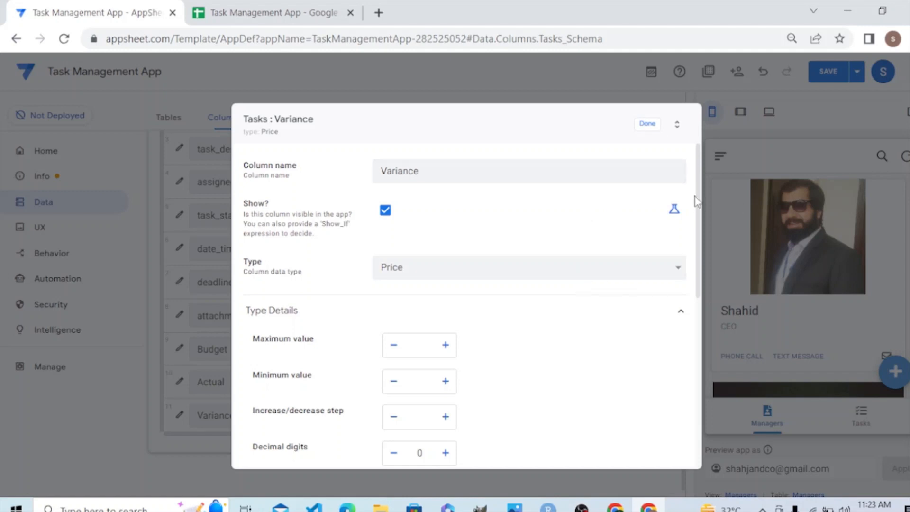
scroll(698, 215, down, 1)
drag(699, 215, 692, 346)
click(630, 280)
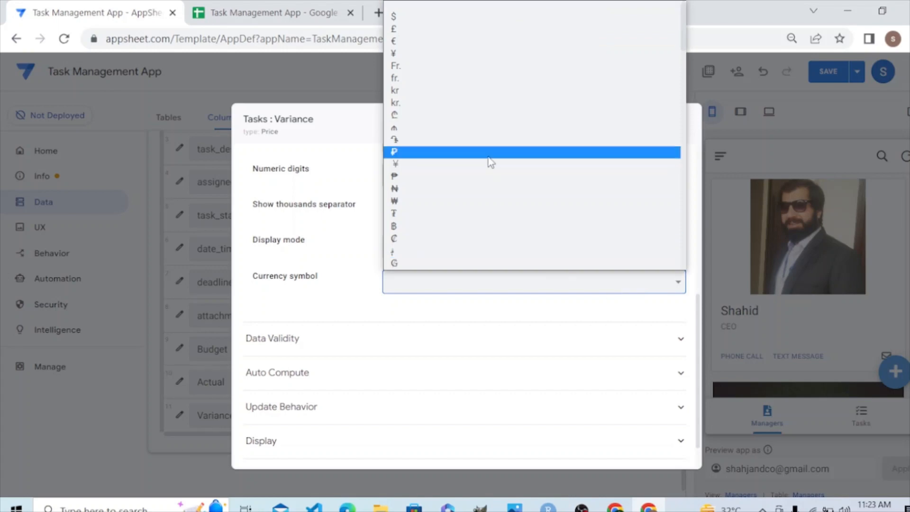
click(409, 19)
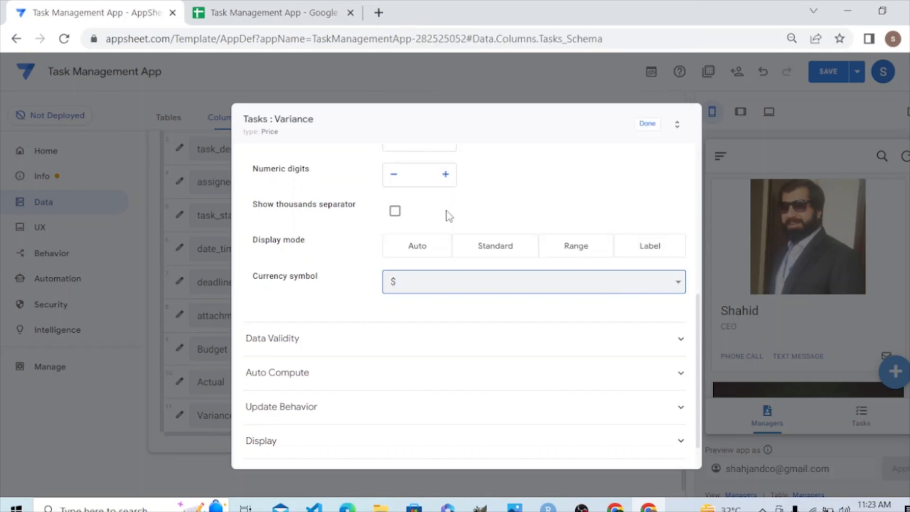
click(644, 125)
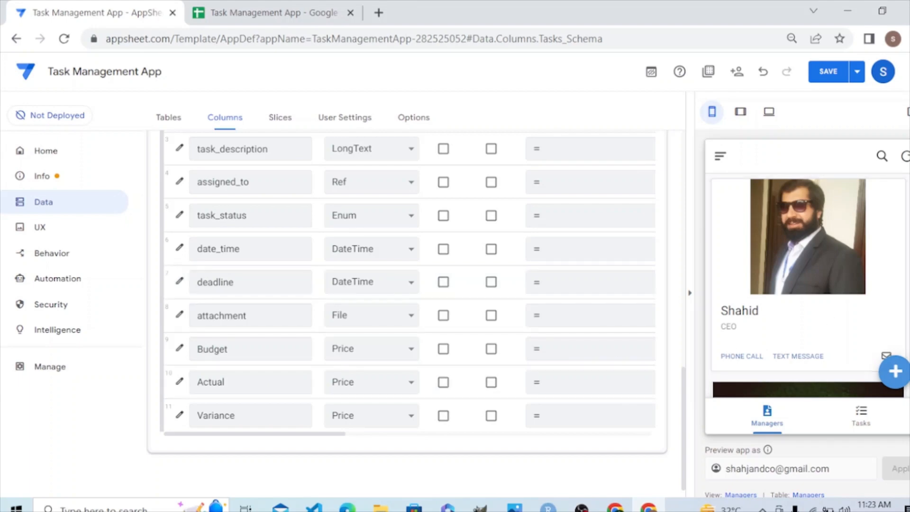
scroll(808, 266, down, 1)
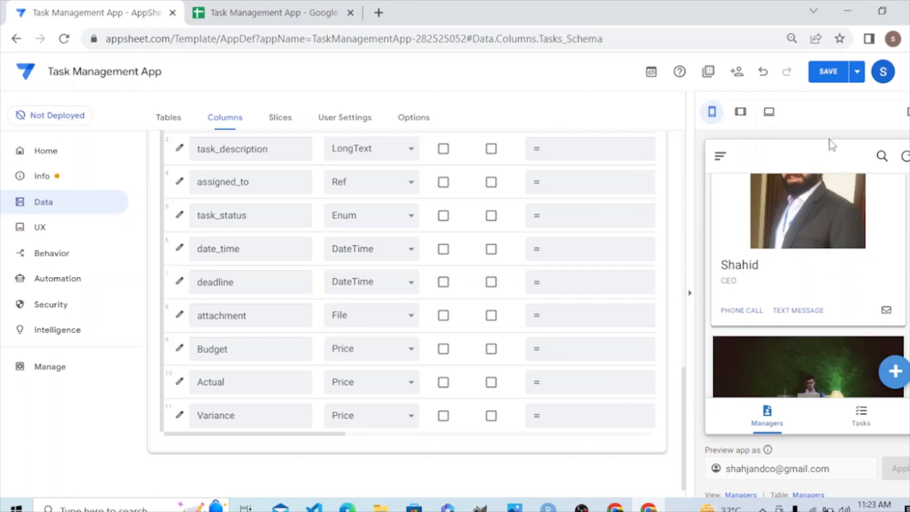
click(827, 82)
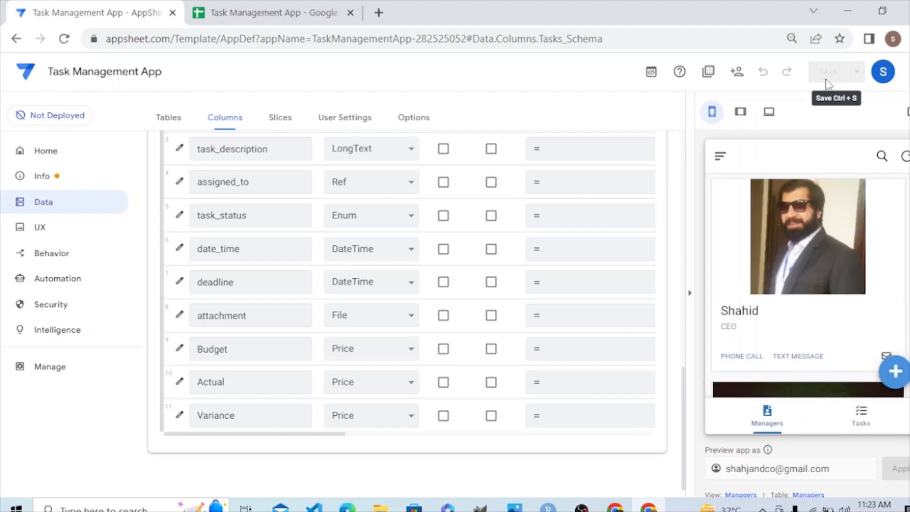
Open a new task form in the app preview and examine its Budget, Actual and Variance fields.
click(862, 422)
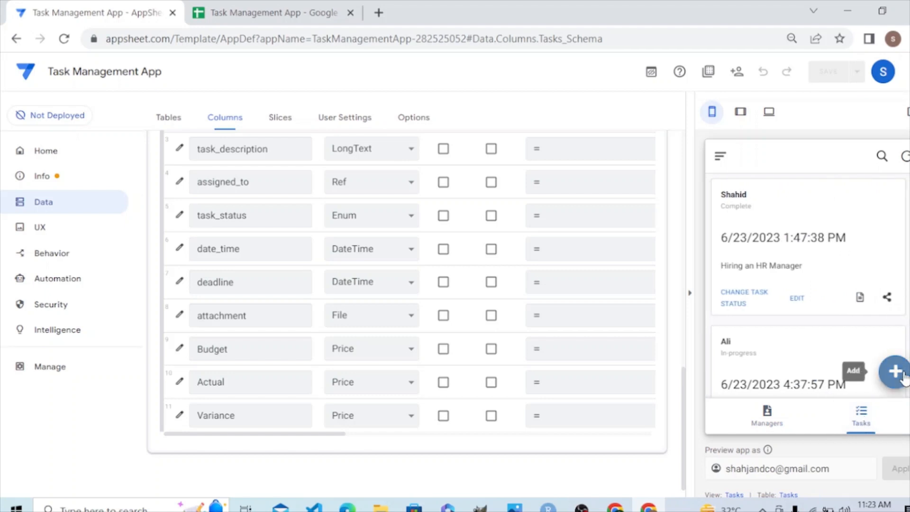
click(895, 372)
scroll(808, 284, down, 10)
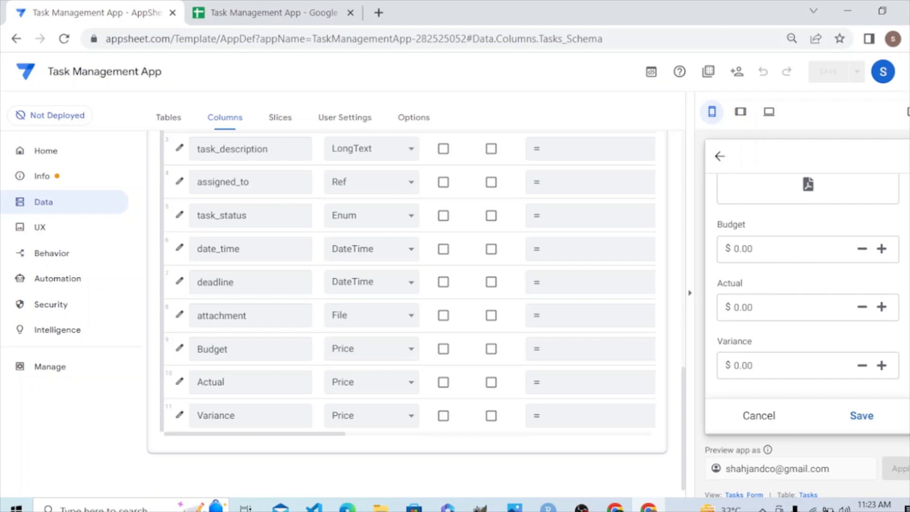
scroll(808, 284, up, 1)
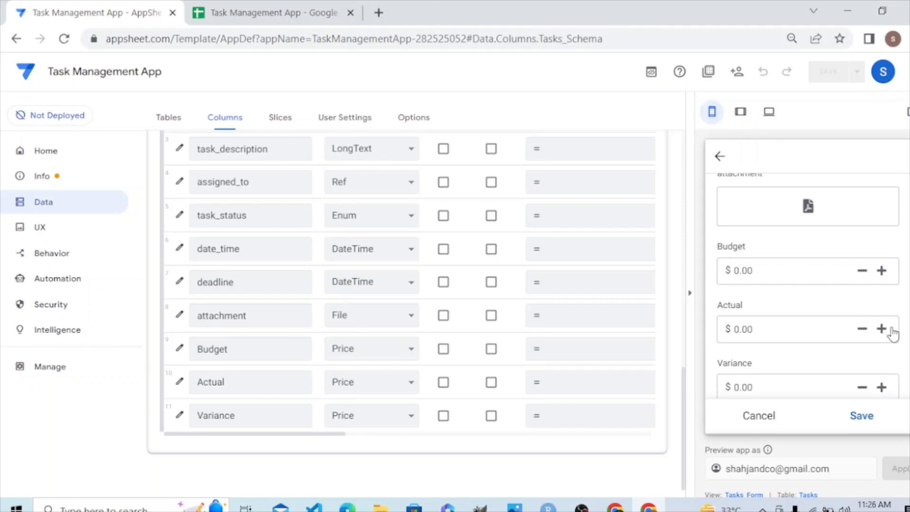
scroll(808, 284, down, 1)
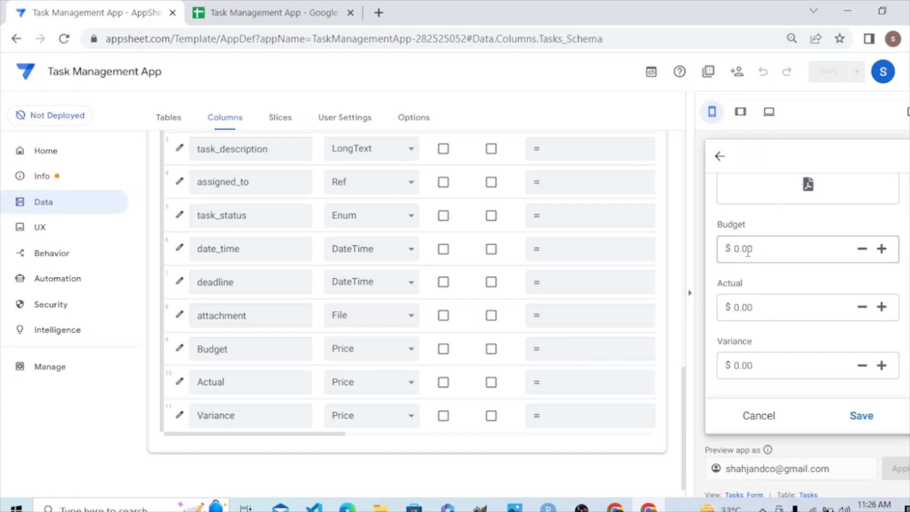
Clear the Budget column's decimal digits value and check the Budget field in the preview form.
click(180, 349)
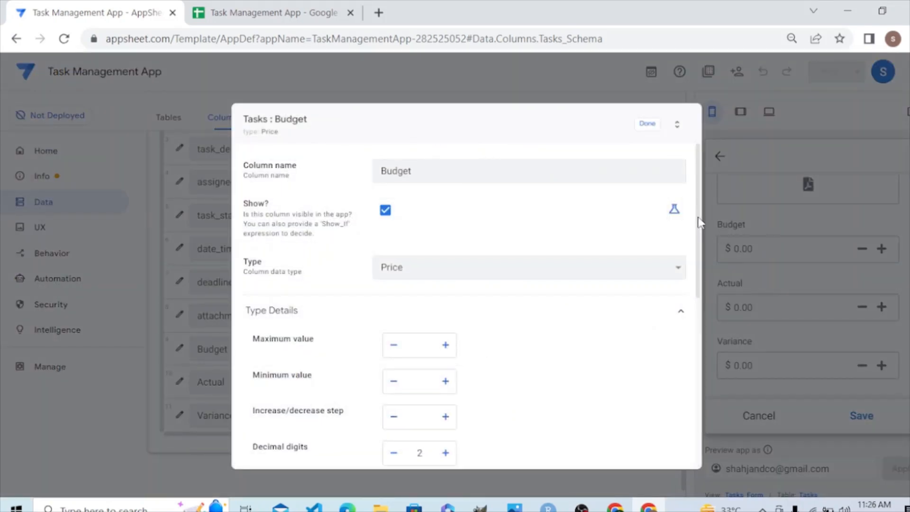
scroll(694, 236, down, 3)
scroll(693, 286, up, 1)
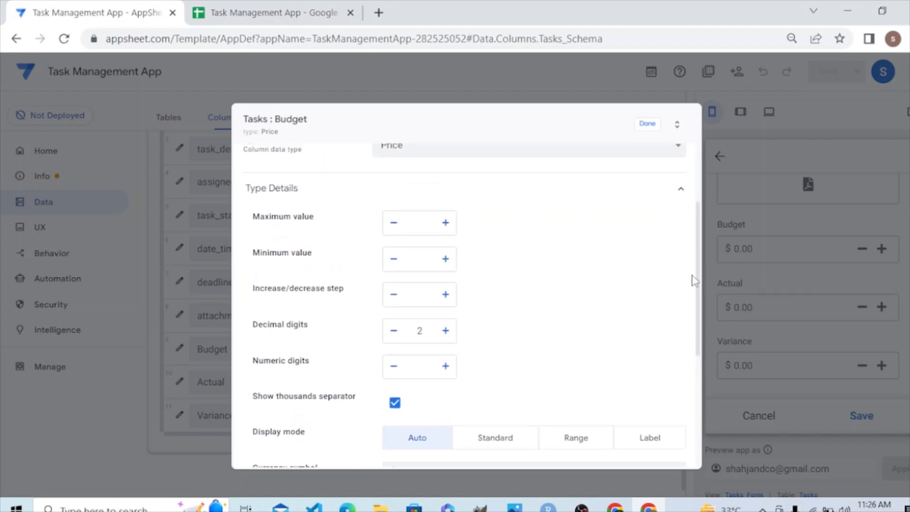
click(425, 333)
key(BackSpace)
click(649, 130)
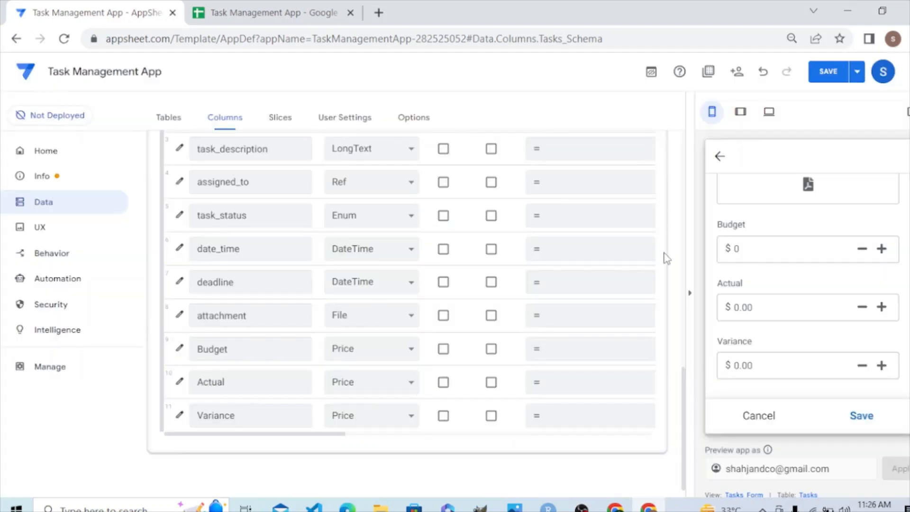
click(742, 255)
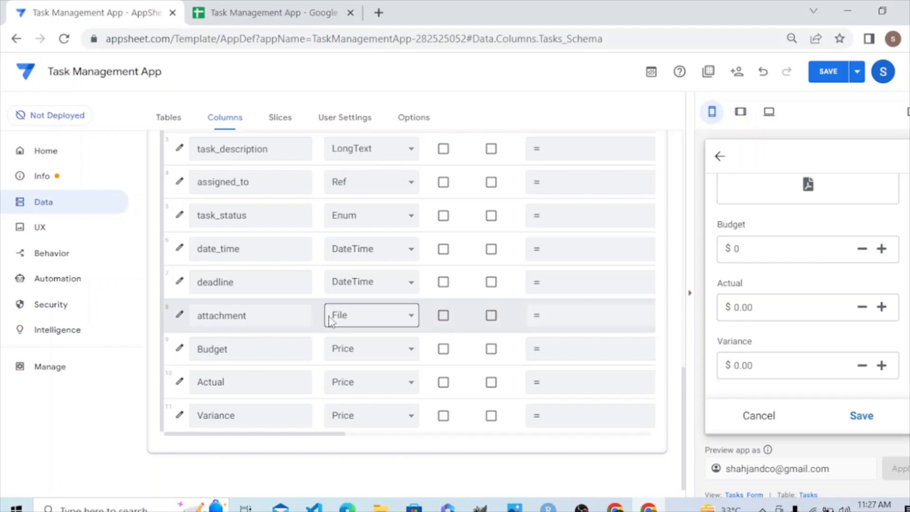
Clear the Actual column's decimal digits value and check the Actual field in the preview form.
click(180, 382)
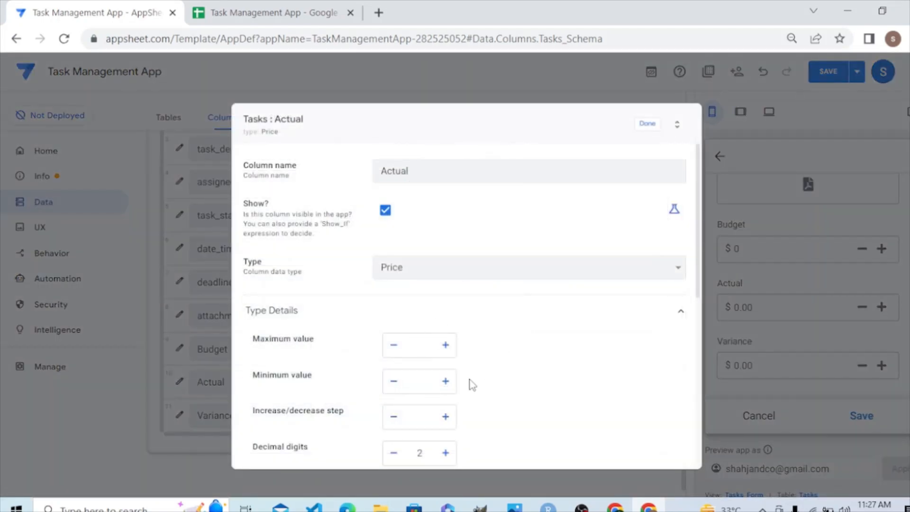
click(428, 451)
key(BackSpace)
click(645, 124)
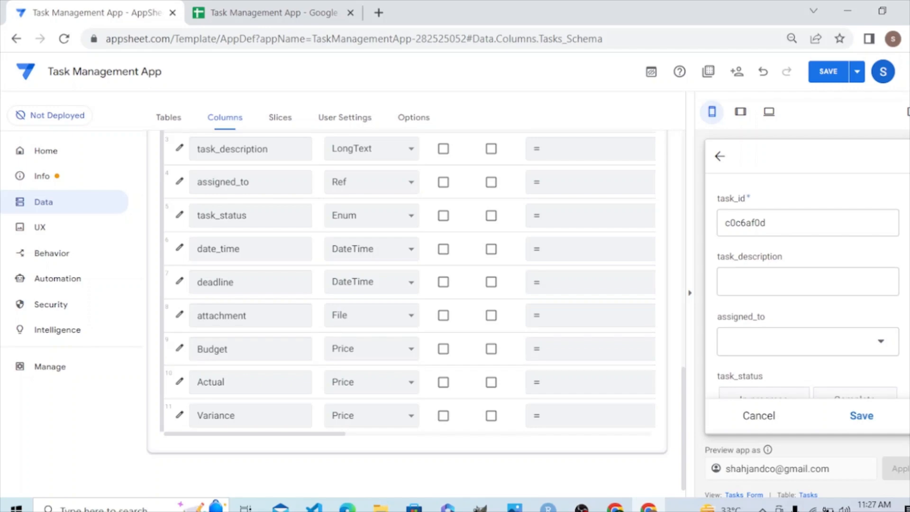
scroll(808, 284, down, 5)
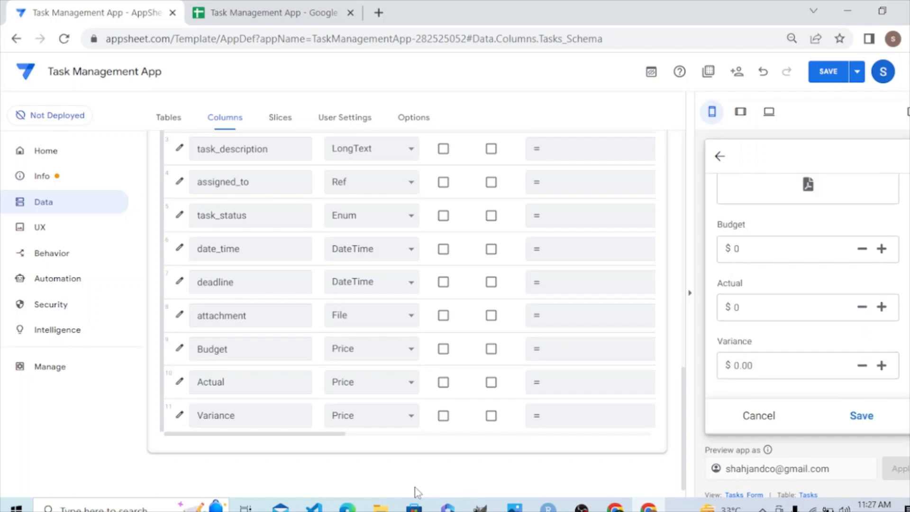
Clear the Variance column's decimal digits value and save the app.
click(179, 415)
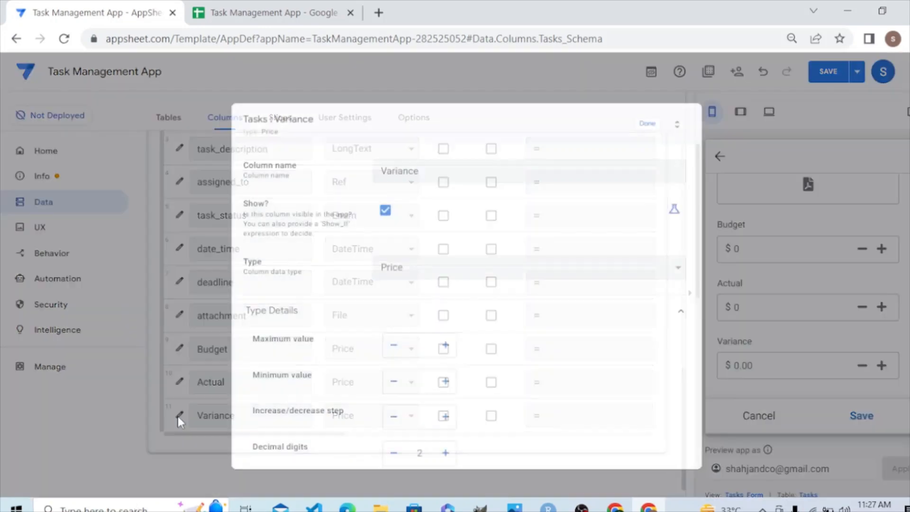
click(428, 453)
key(BackSpace)
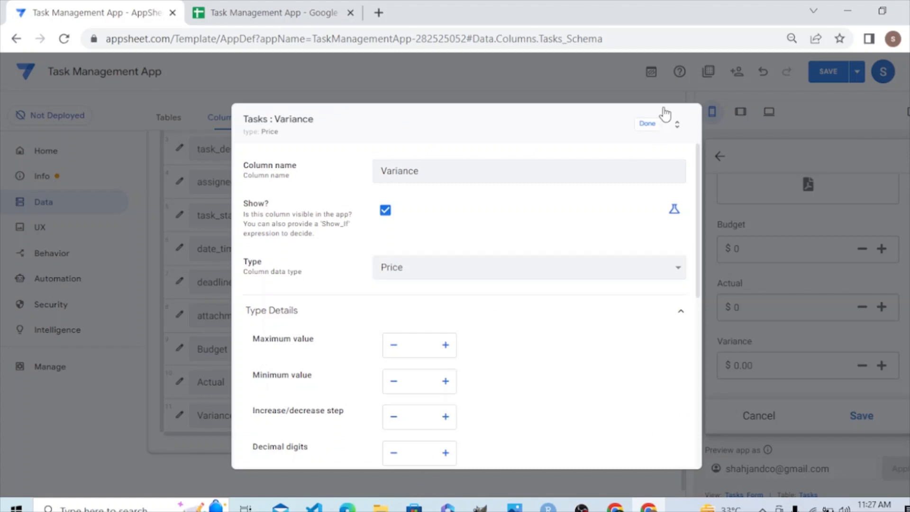
click(650, 124)
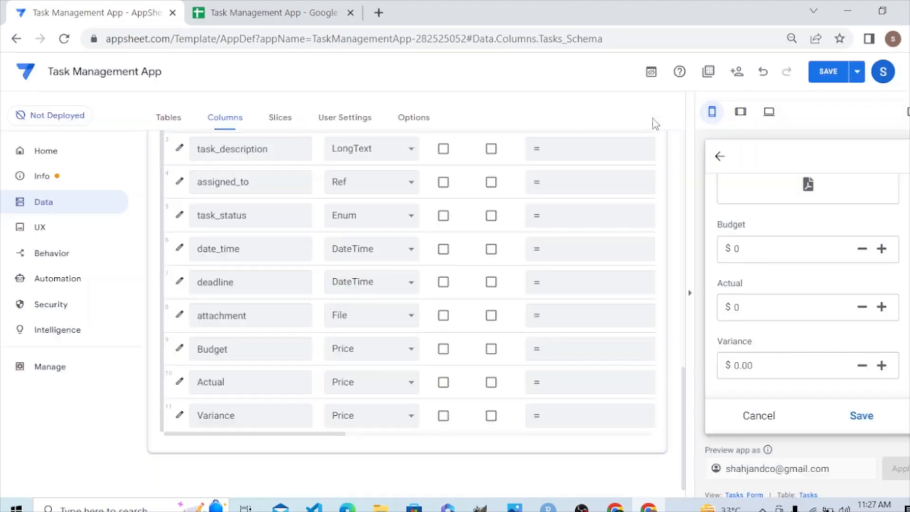
click(833, 82)
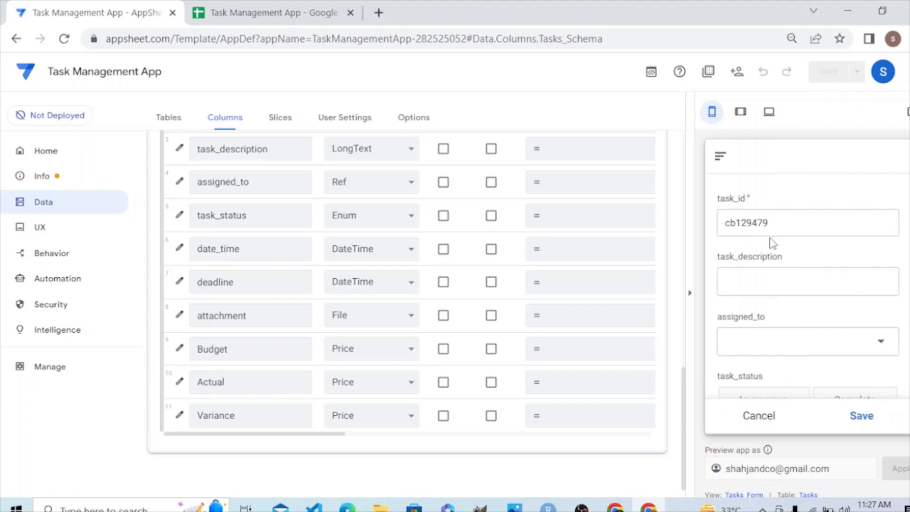
Cancel the open task form in the app preview and start a new task from the Tasks view.
click(768, 427)
click(863, 429)
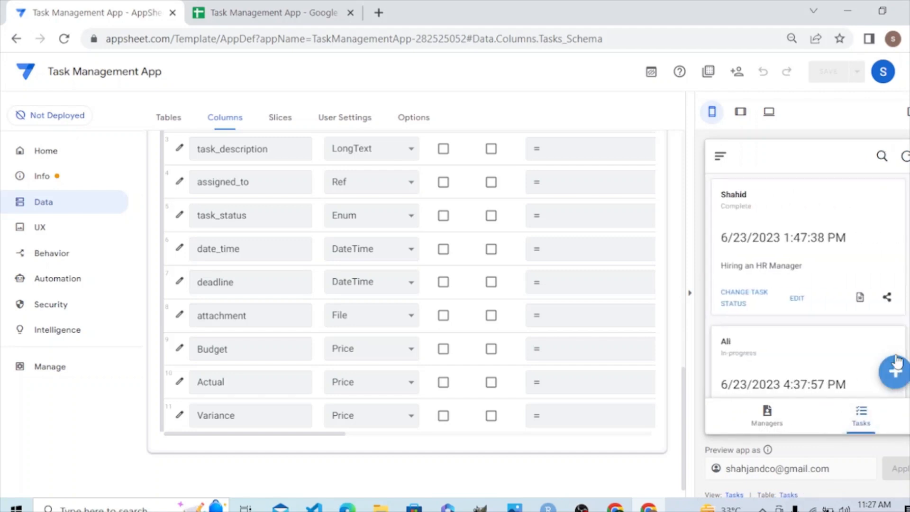
click(894, 371)
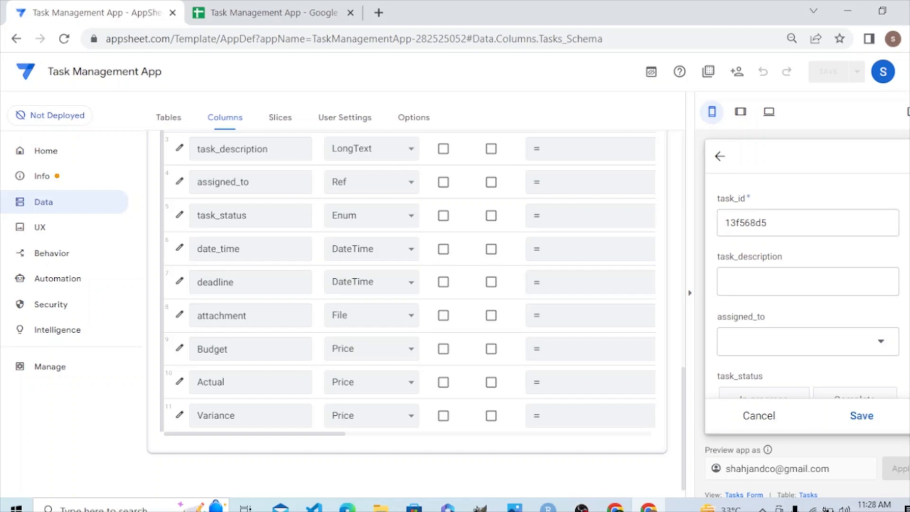
scroll(807, 286, down, 1)
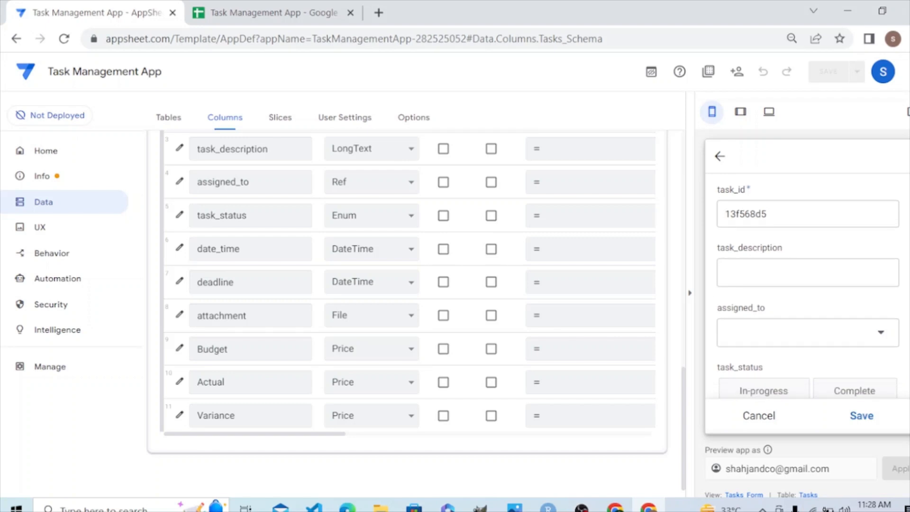
scroll(807, 284, up, 1)
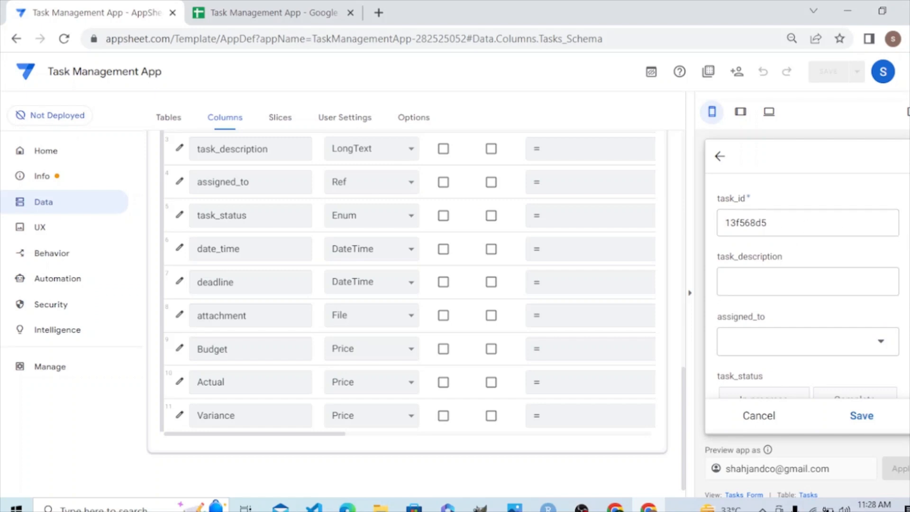
scroll(900, 246, down, 1)
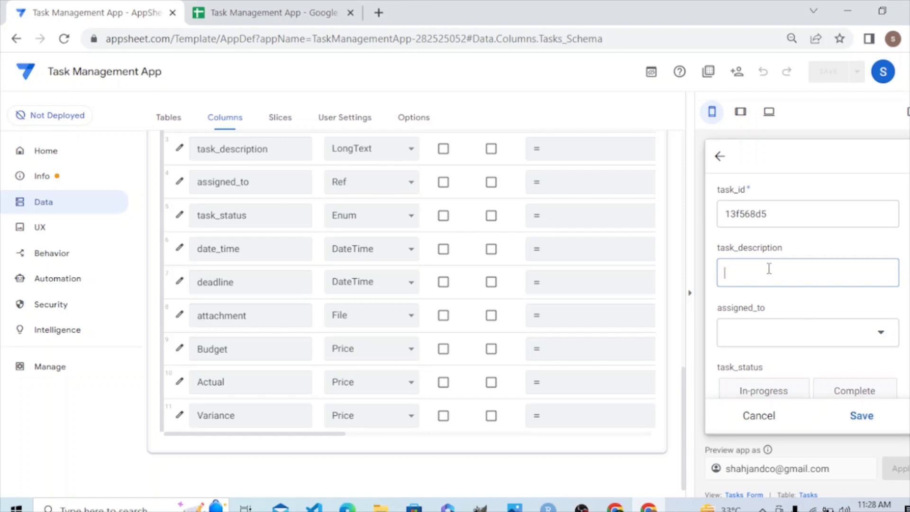
text(Social m)
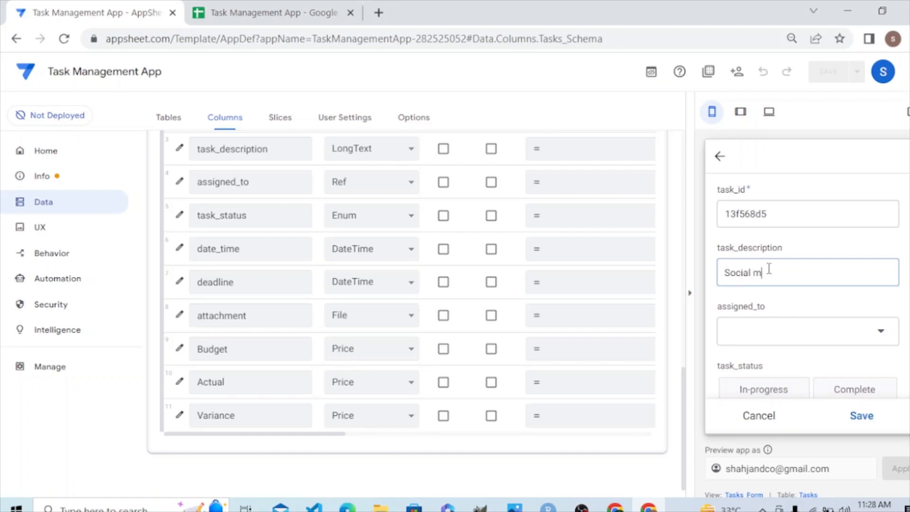
key(BackSpace)
text(Media)
key(BackSpace)
key(BackSpace)
key(BackSpace)
key(BackSpace)
key(BackSpace)
key(BackSpace)
key(BackSpace)
key(BackSpace)
key(BackSpace)
key(BackSpace)
key(BackSpace)
key(BackSpace)
Enter "Hiring a social media manager" as the new task's description.
text(Hiring s)
key(BackSpace)
key(BackSpace)
text(s)
key(BackSpace)
key(BackSpace)
text(a se)
text(cial media)
text( manager)
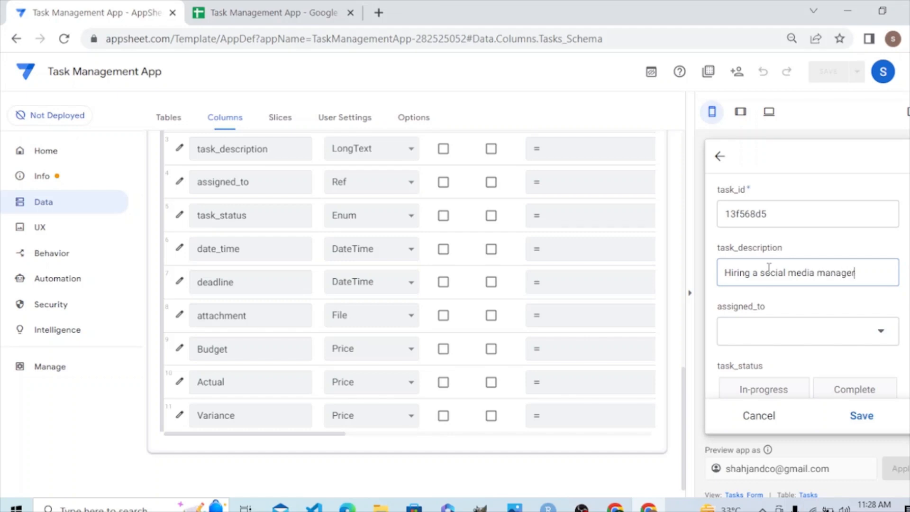
Assign the new task to the second manager in the list and set its status to In-progress.
click(799, 348)
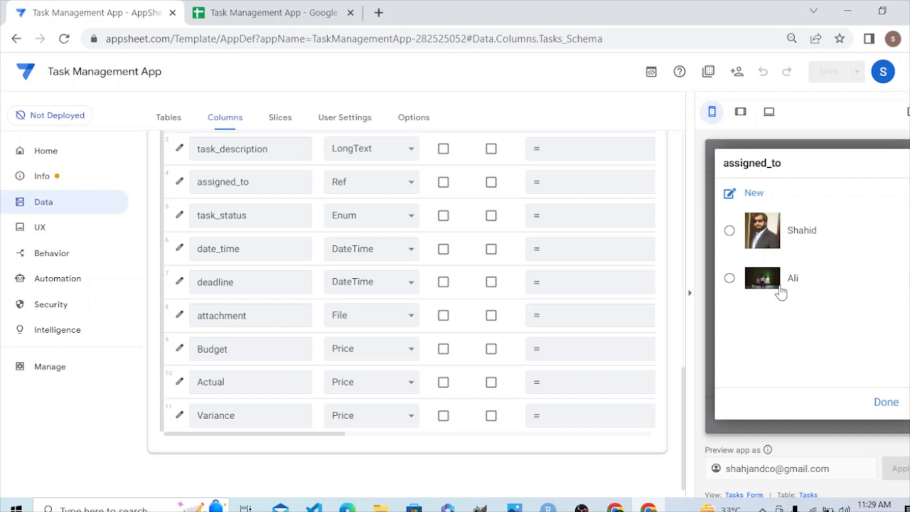
click(779, 287)
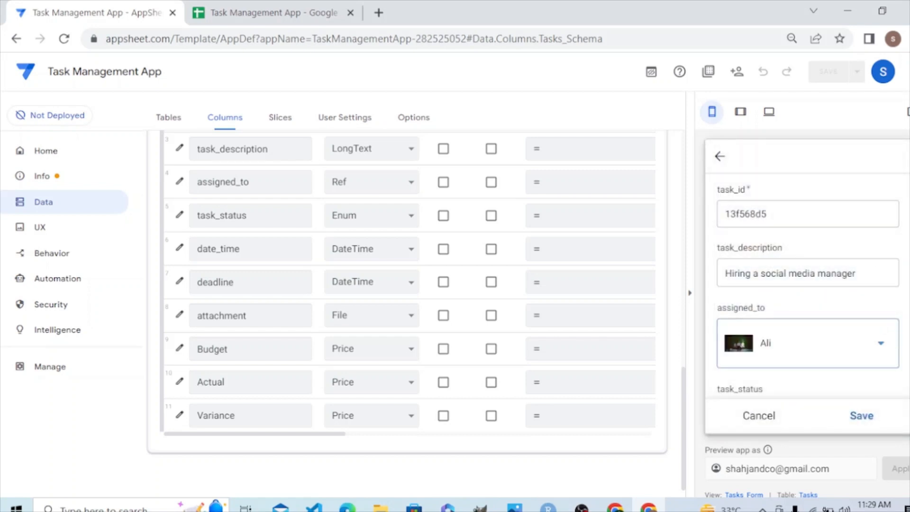
scroll(807, 287, down, 2)
scroll(770, 302, down, 1)
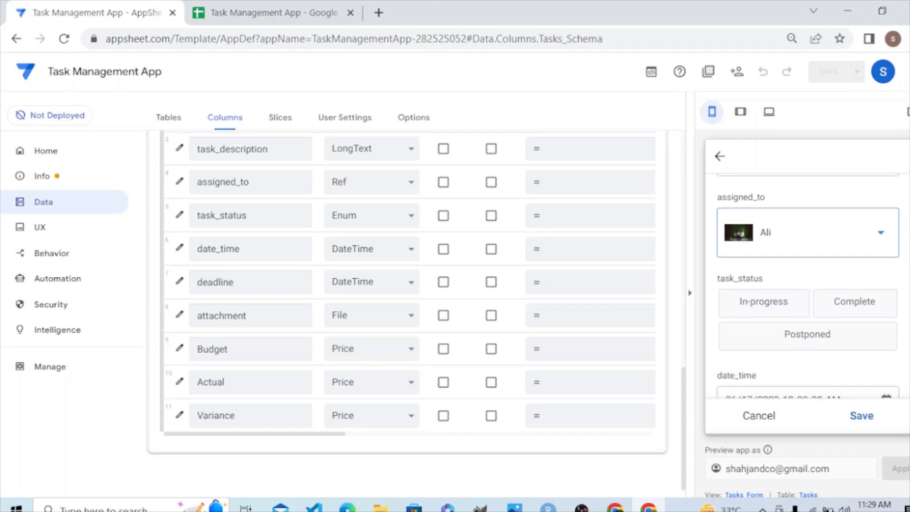
click(769, 301)
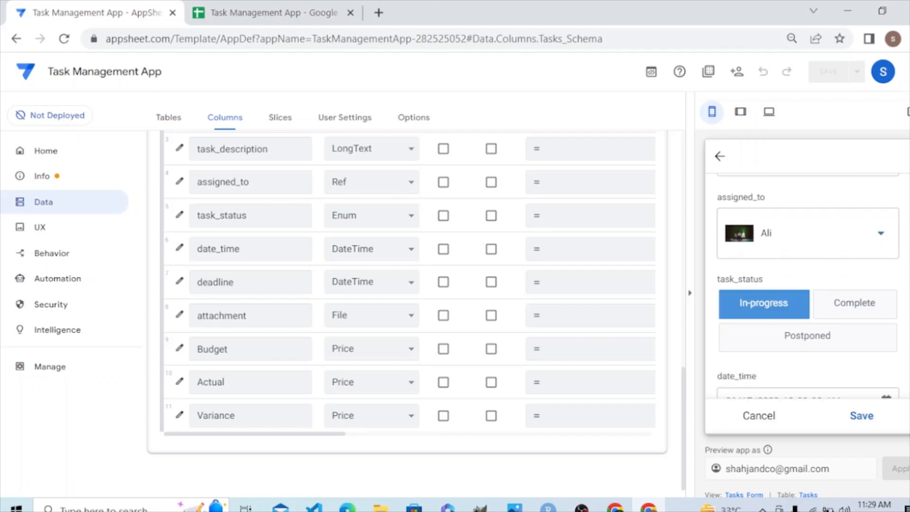
Set the new task's deadline to 06/24/2023 11:29:18 AM.
scroll(807, 287, down, 4)
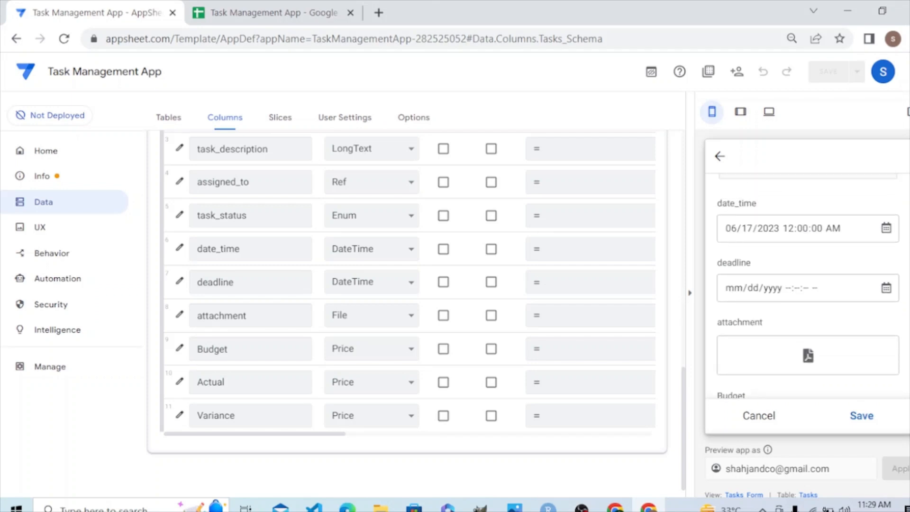
click(813, 291)
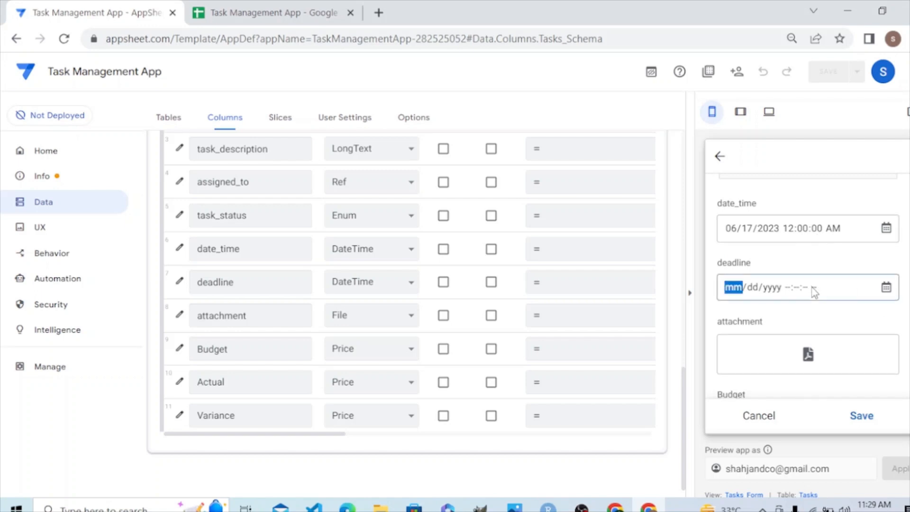
click(886, 287)
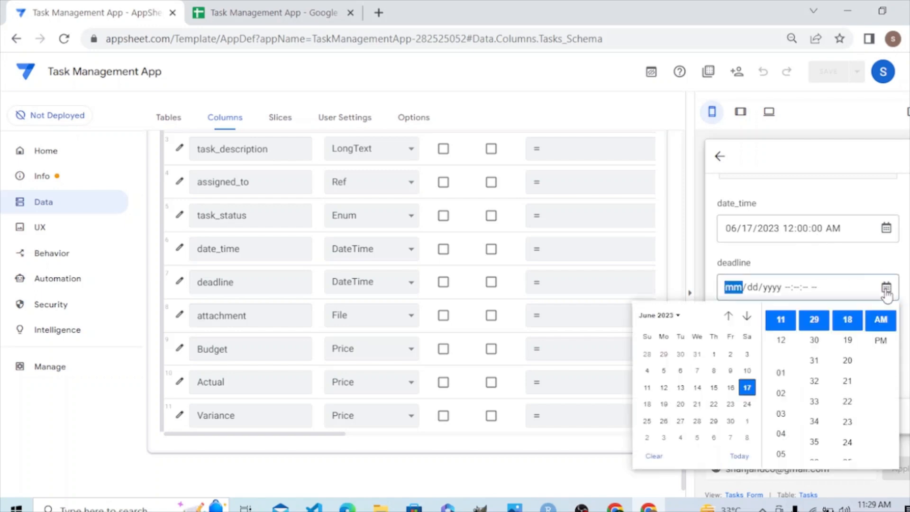
click(746, 405)
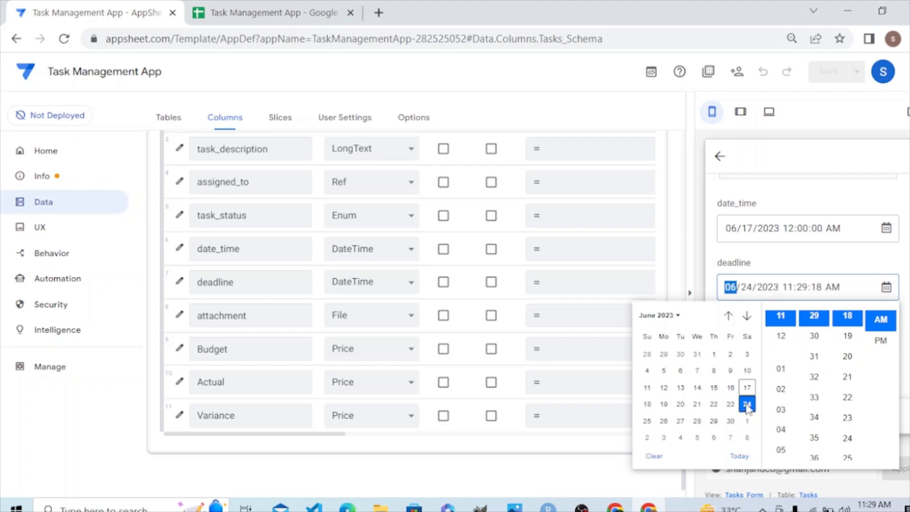
click(889, 272)
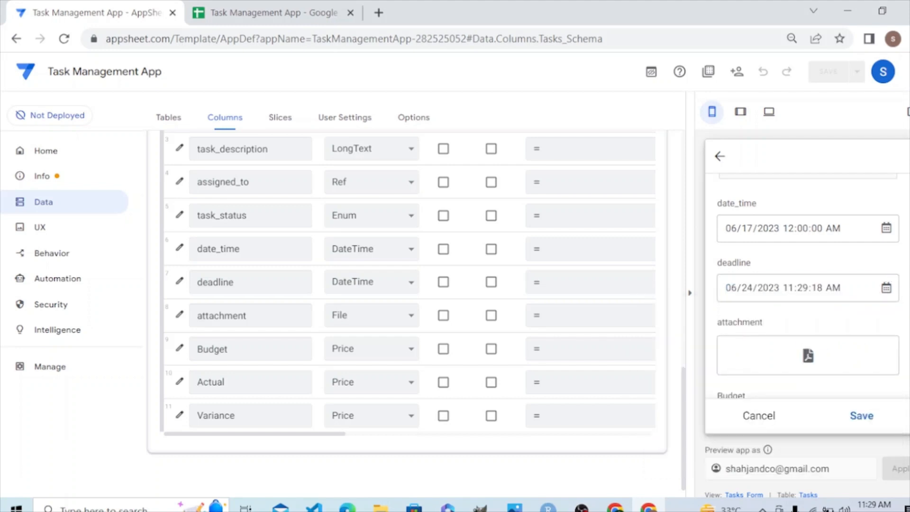
Attach the HR Manager Job Description PDF from the Downloads folder to the new task.
scroll(807, 285, down, 1)
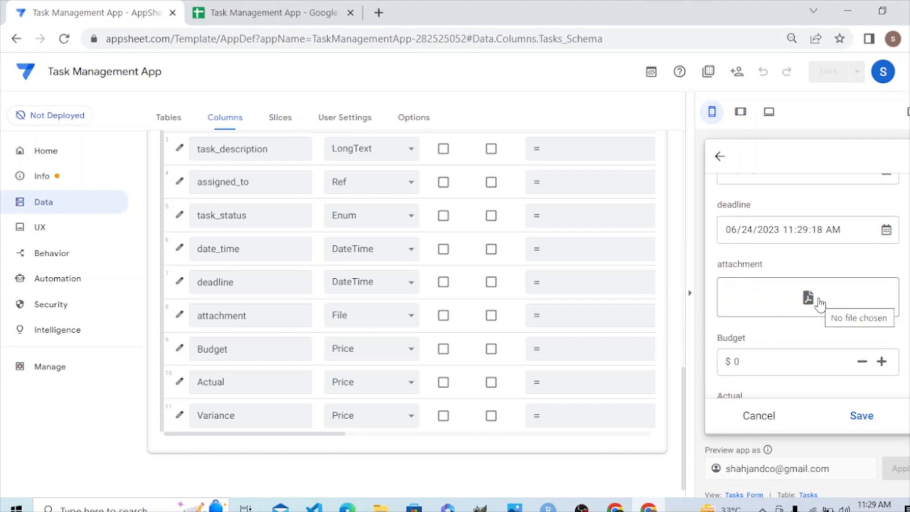
click(818, 298)
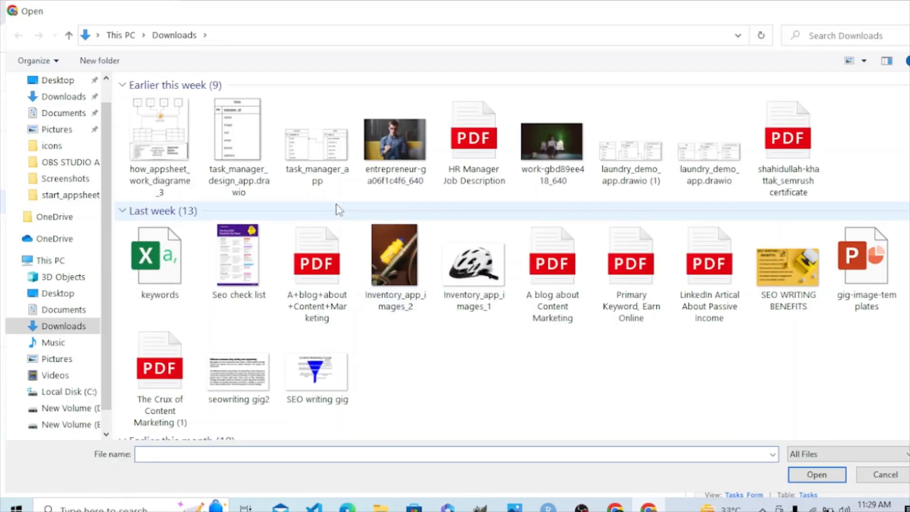
double_click(476, 159)
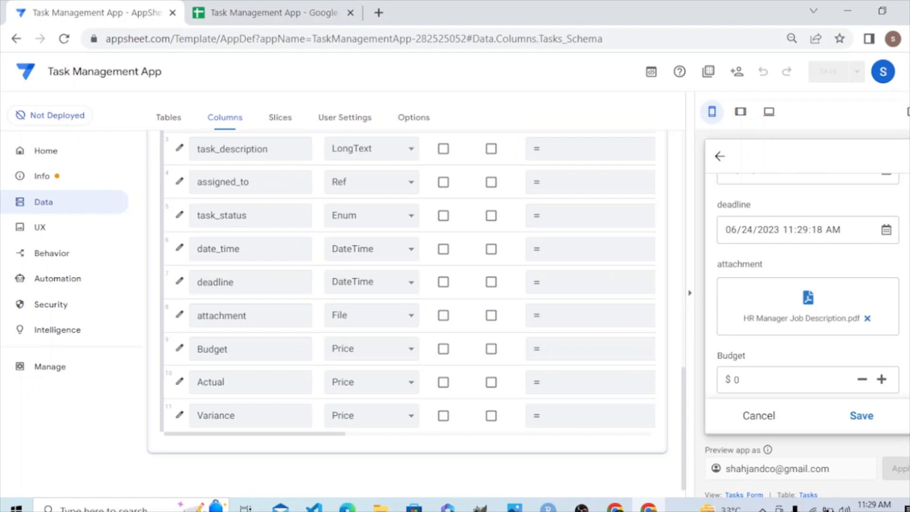
Set the new task's Budget to $50 and save the task.
scroll(808, 285, down, 2)
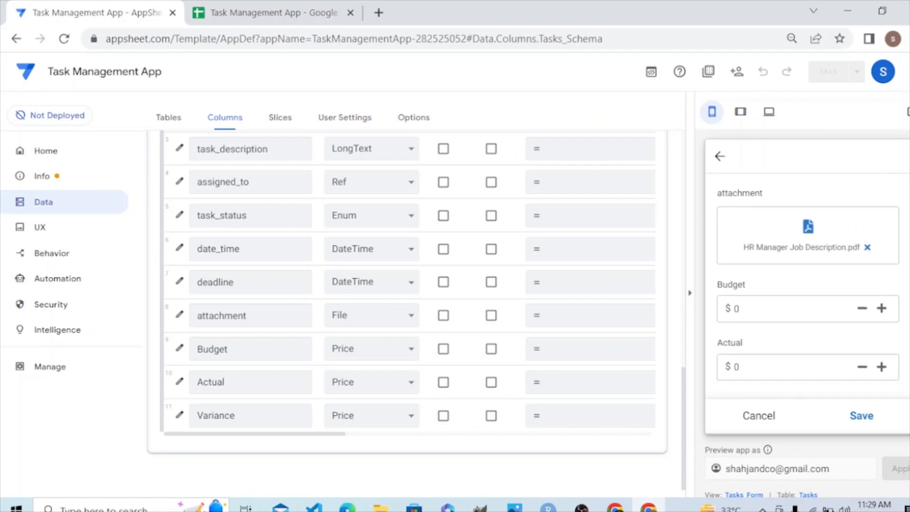
click(742, 305)
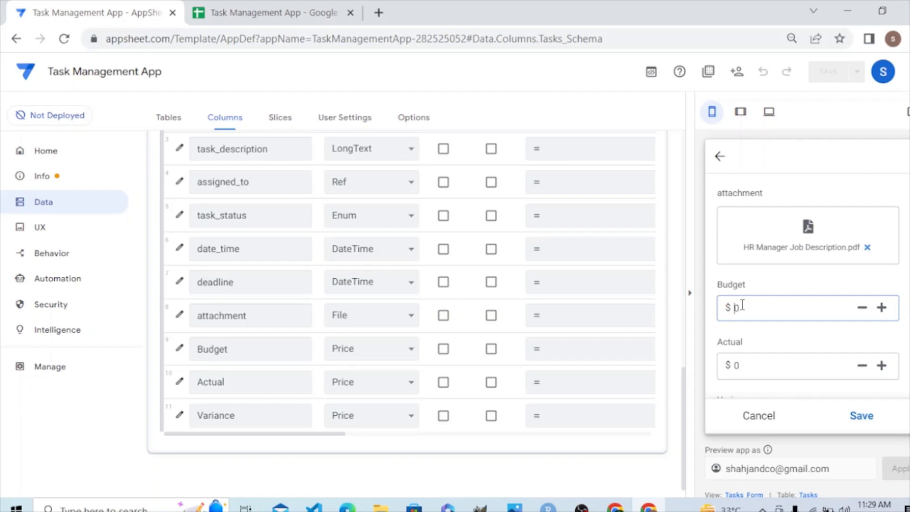
text(50)
scroll(808, 285, down, 1)
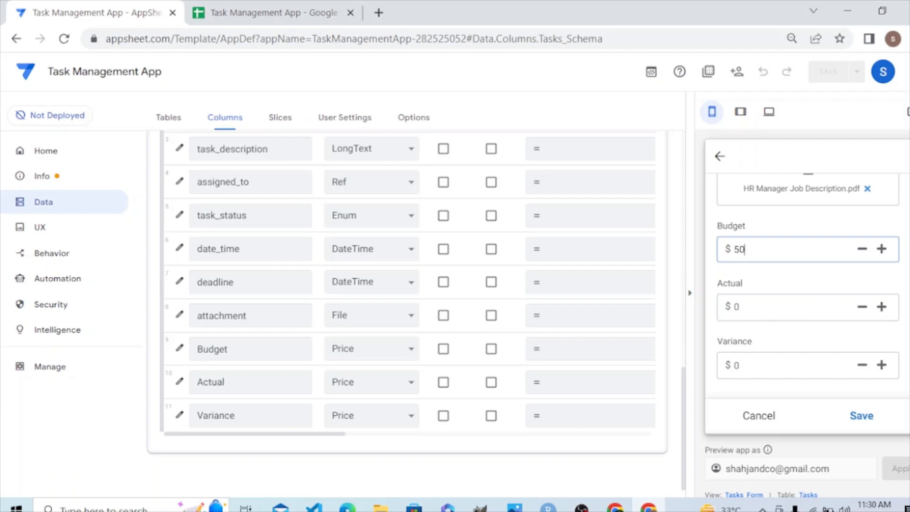
click(870, 419)
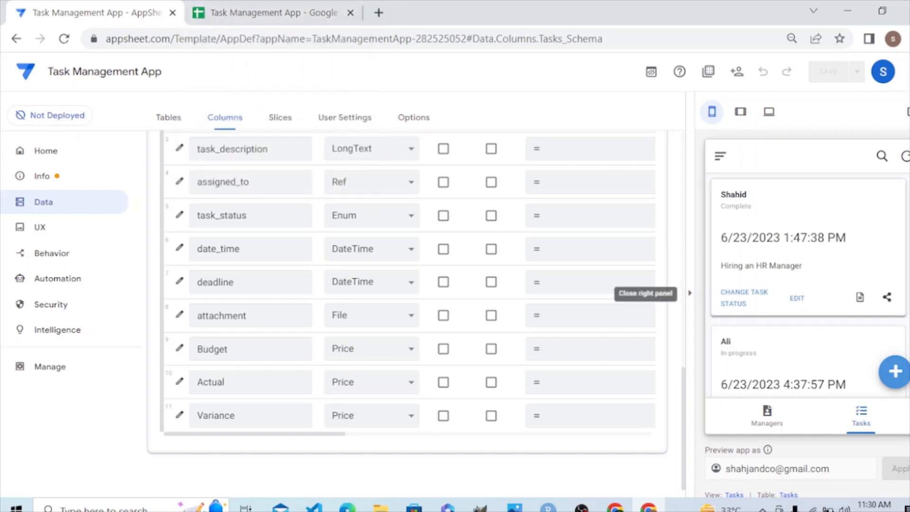
Examine the preview's task list for the new social media manager task.
scroll(805, 285, down, 4)
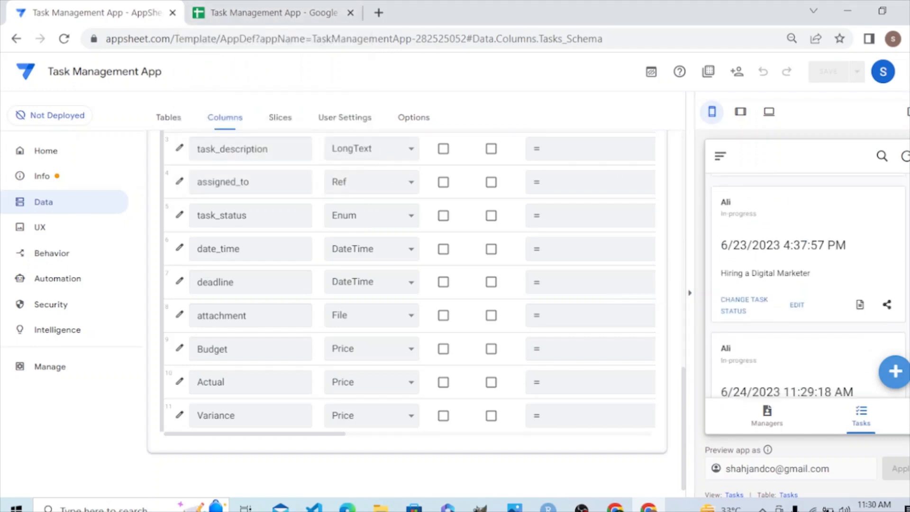
scroll(806, 284, up, 1)
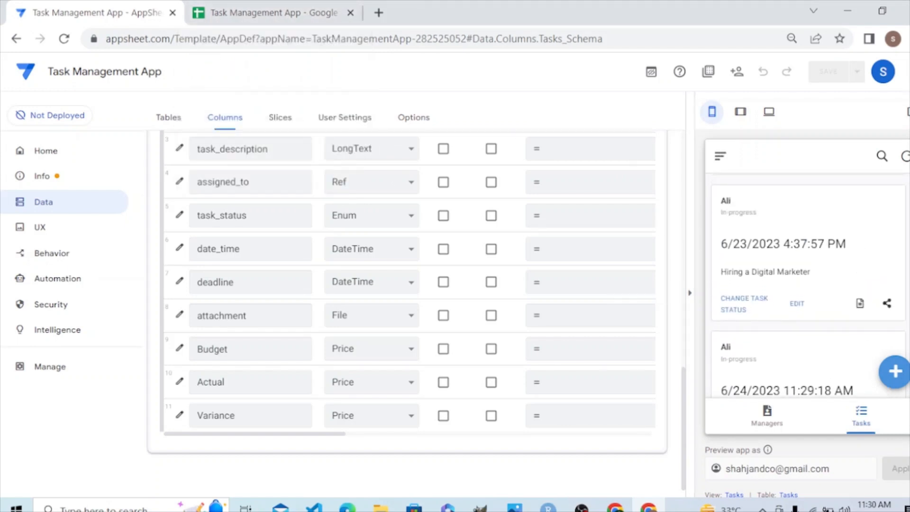
scroll(805, 284, down, 1)
scroll(808, 284, down, 1)
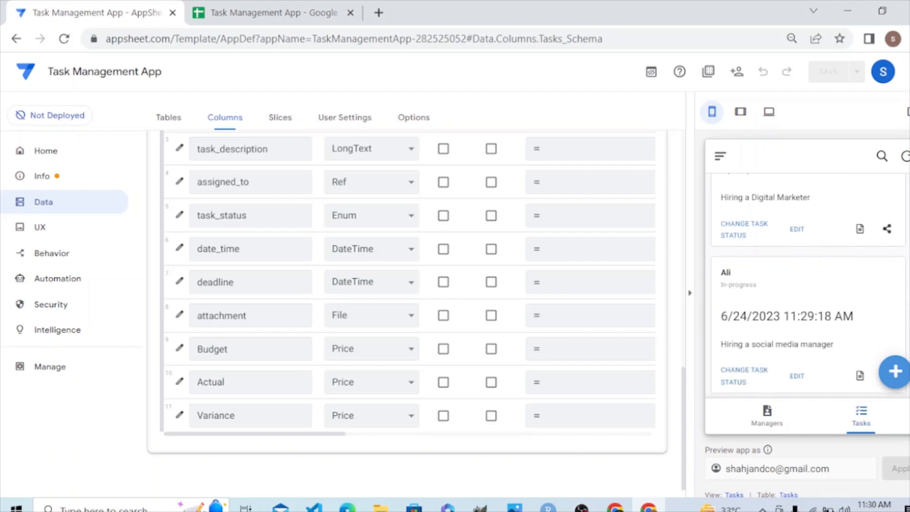
scroll(807, 286, up, 1)
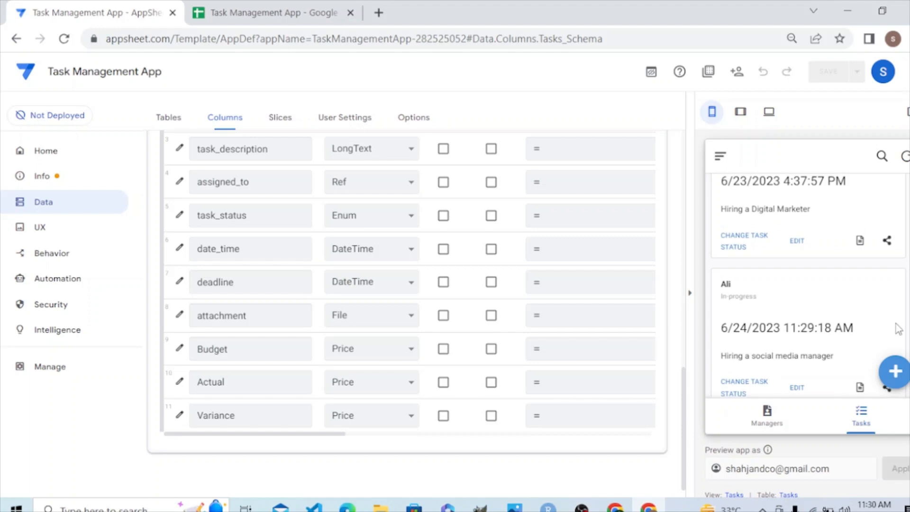
Switch to the Google Sheets spreadsheet, examine the new task's row in the Tasks sheet, and return to AppSheet.
click(281, 16)
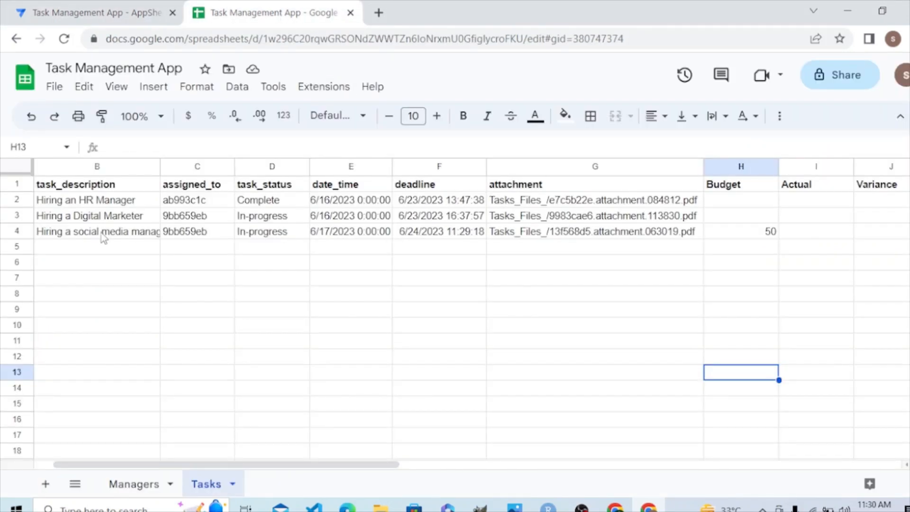
drag(134, 465, 75, 465)
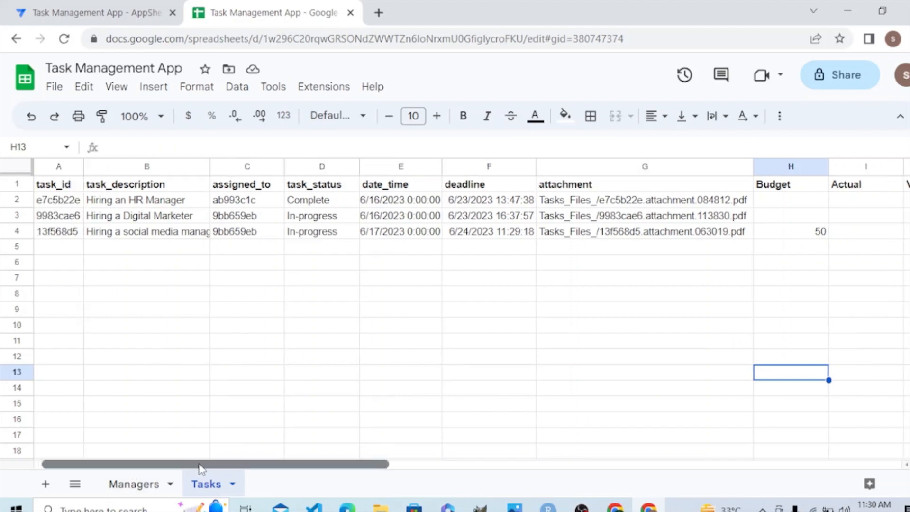
drag(199, 465, 223, 465)
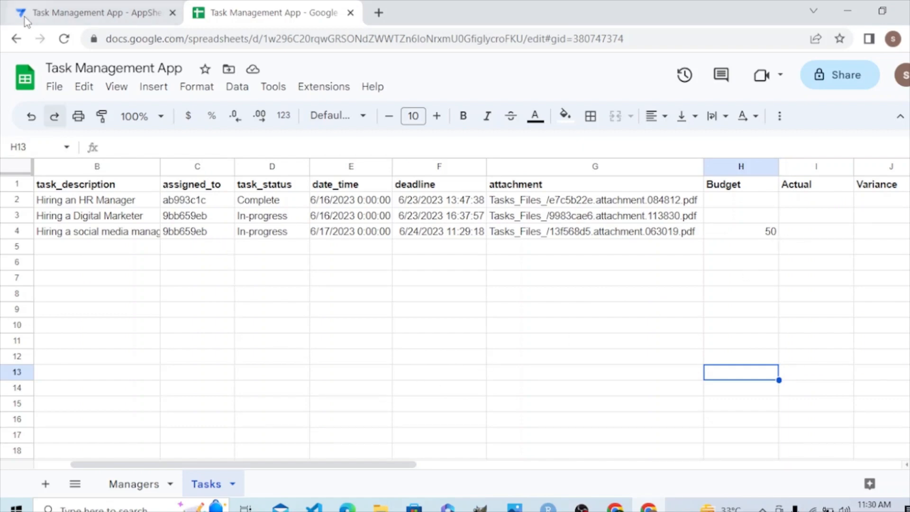
click(15, 44)
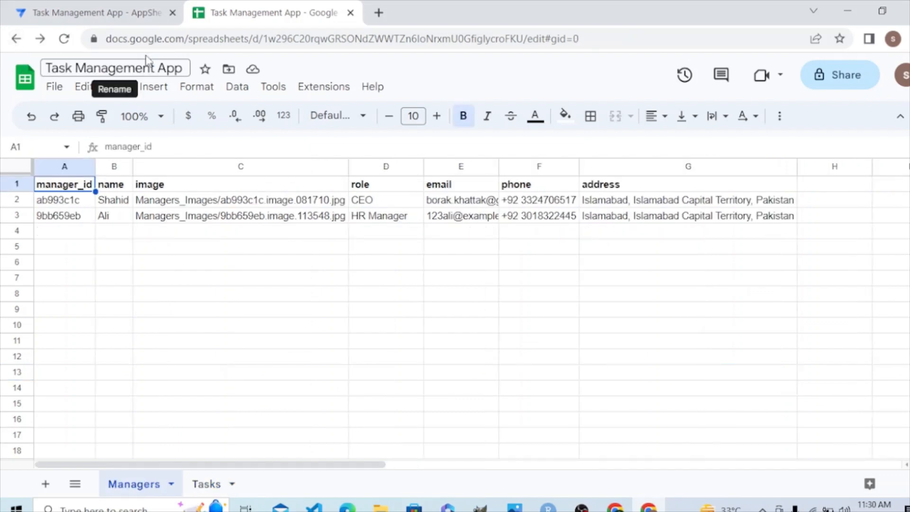
click(122, 13)
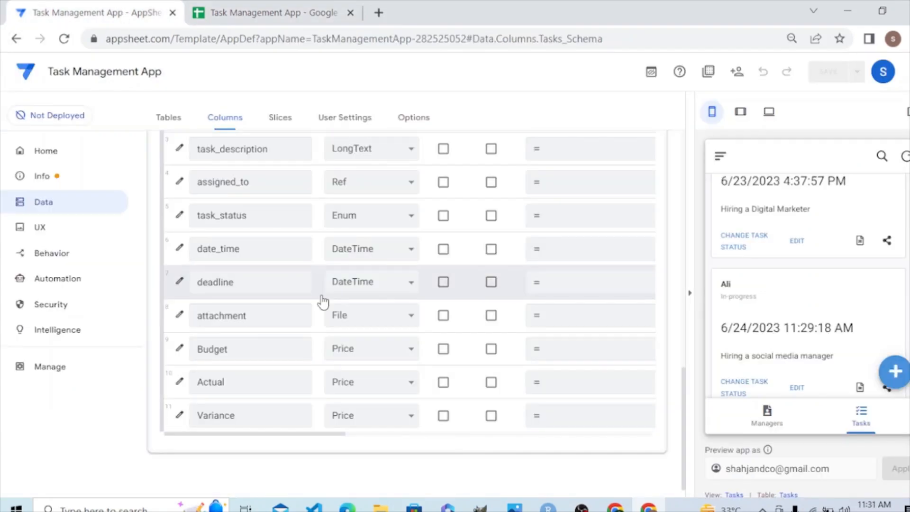